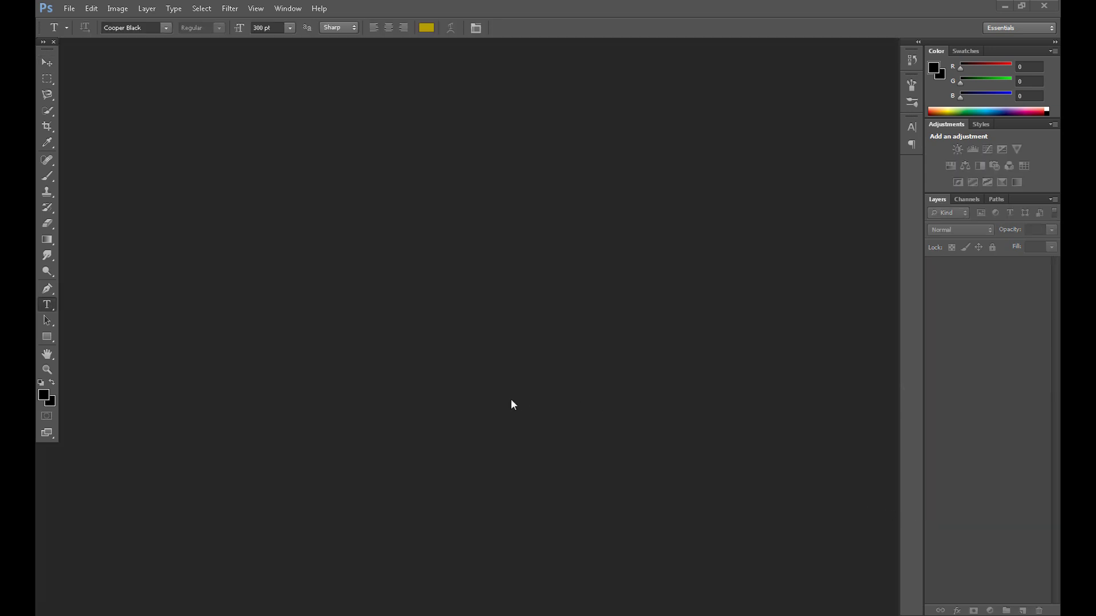
Step: Create a new 1000 × 500 px, 72 ppi document named 'Gold' with a black background
click(67, 9)
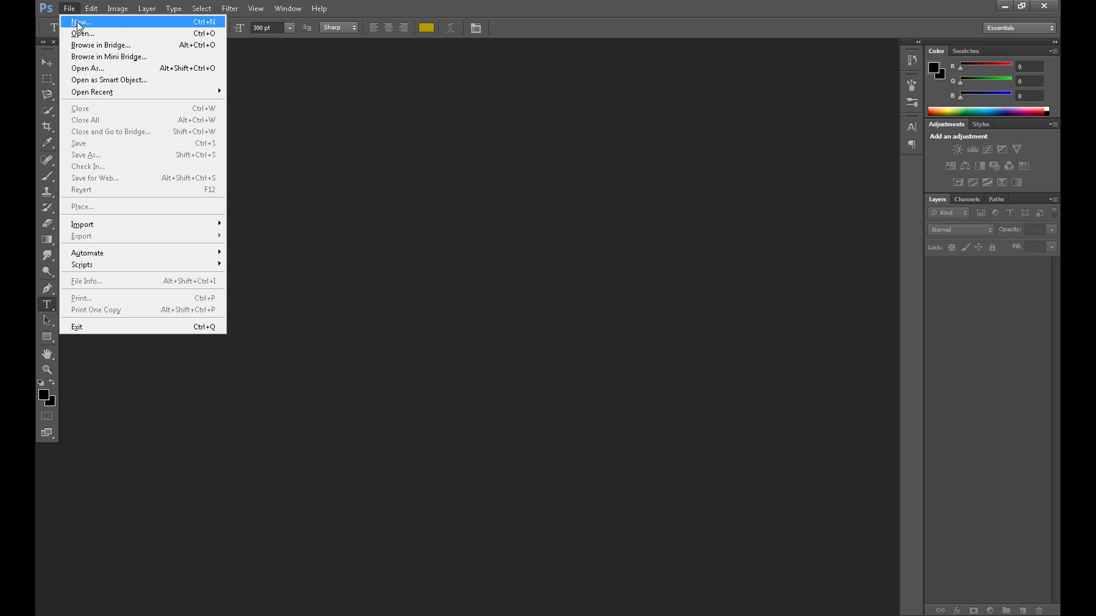
click(77, 22)
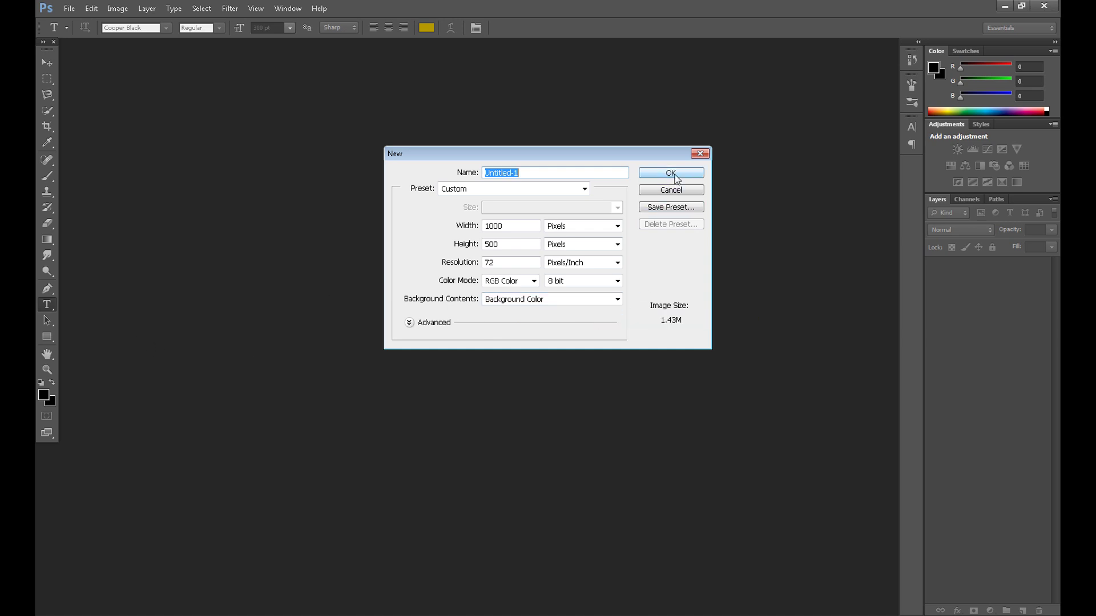
text(Gold)
click(653, 174)
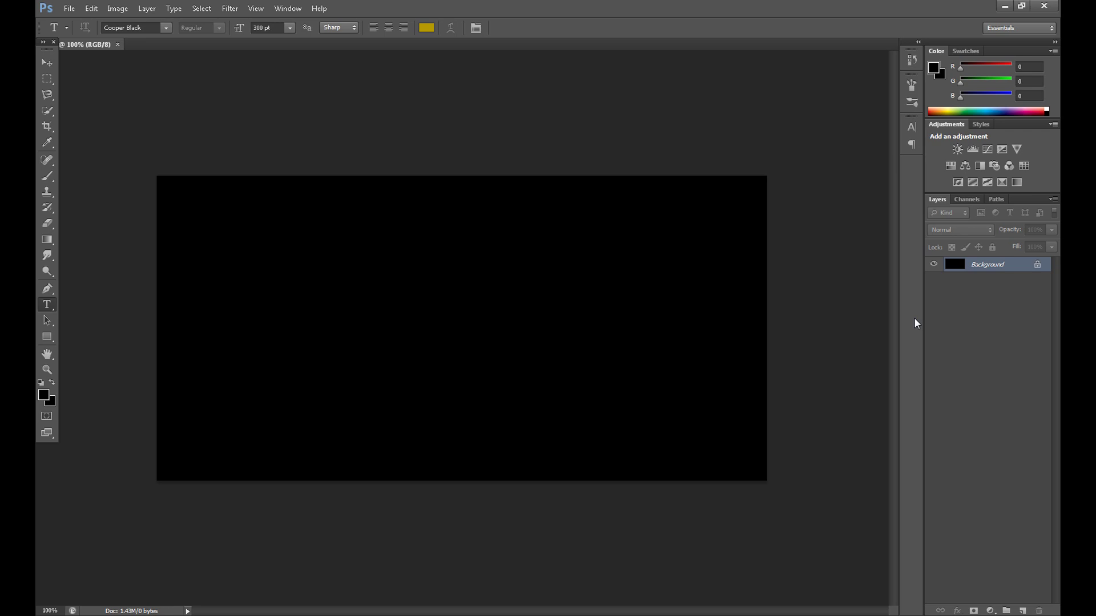
Step: Open brushedmetal1.jpg from the 'rozne śmieci do photoshopa' folder
click(69, 9)
click(77, 35)
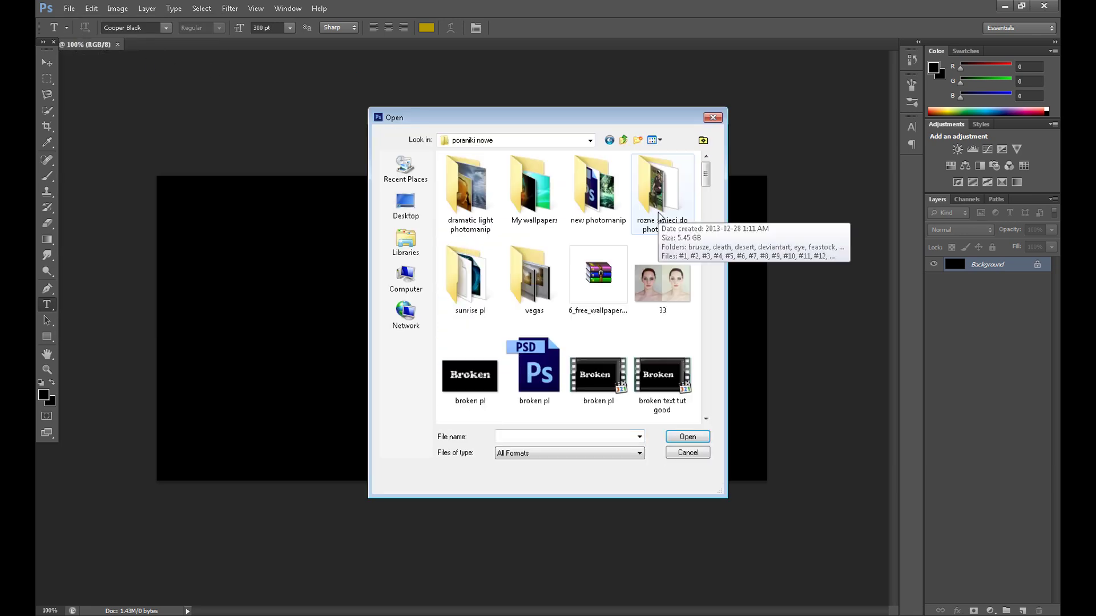
double_click(659, 216)
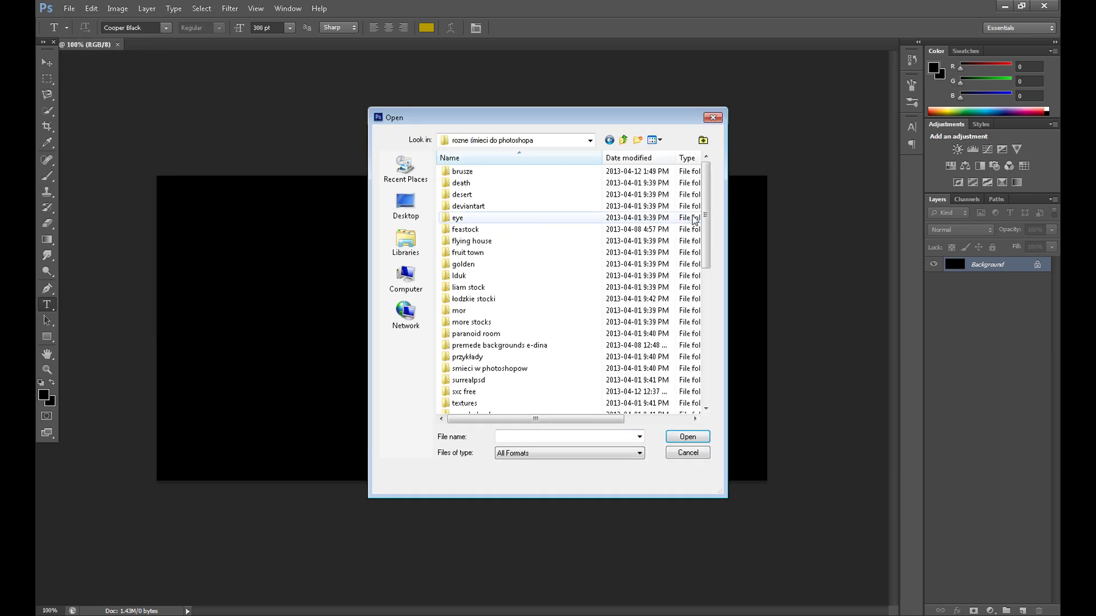
drag(706, 229, 705, 254)
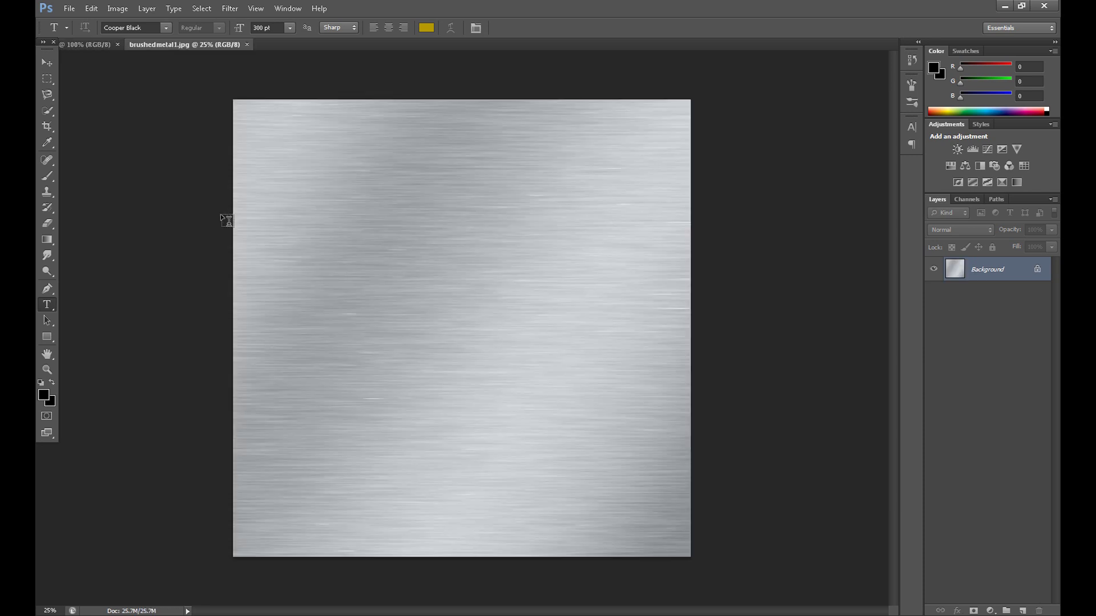
Step: Drag the brushed metal image into the Gold document and position it to cover the canvas
click(43, 64)
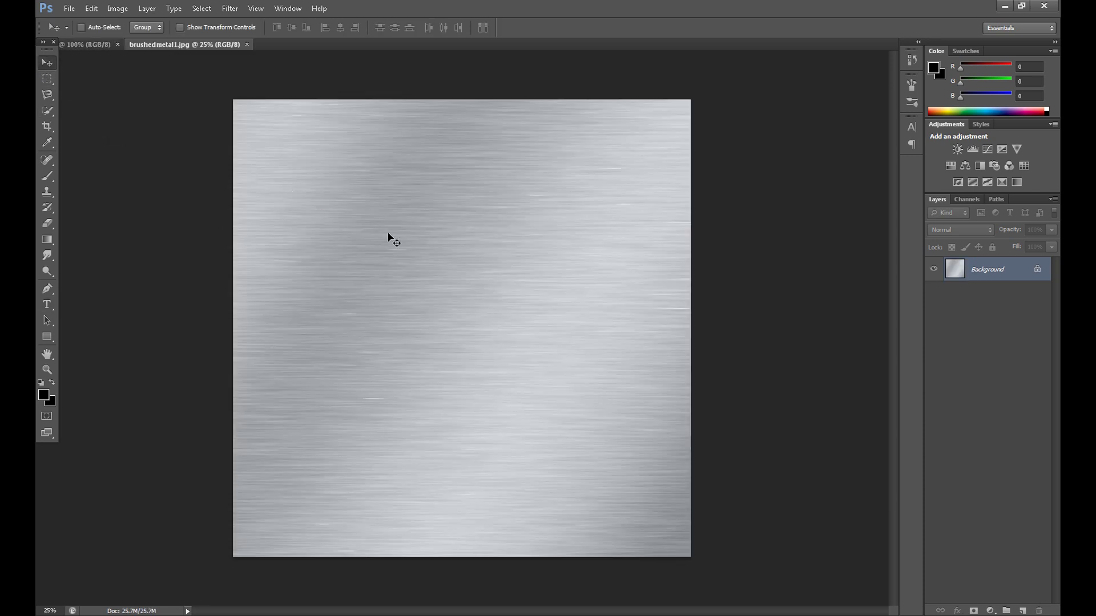
mouse_move(398, 260)
mouse_down()
mouse_move(142, 113)
mouse_move(84, 49)
mouse_move(359, 245)
mouse_up()
drag(469, 298, 467, 315)
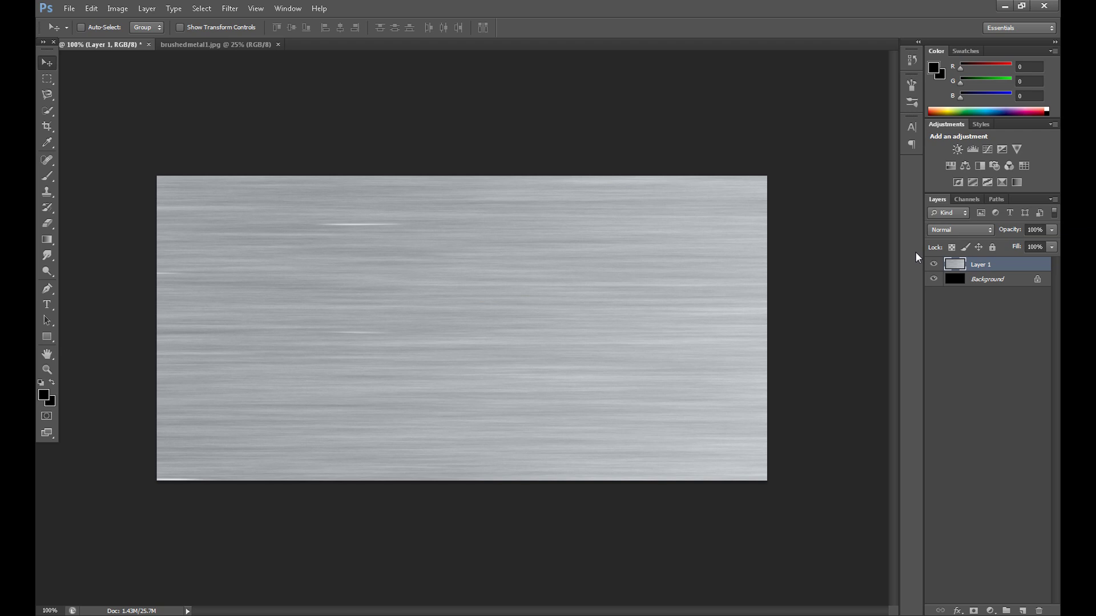
Step: Give Layer 1 a black Color Overlay blended in Overlay mode
right_click(955, 265)
click(956, 277)
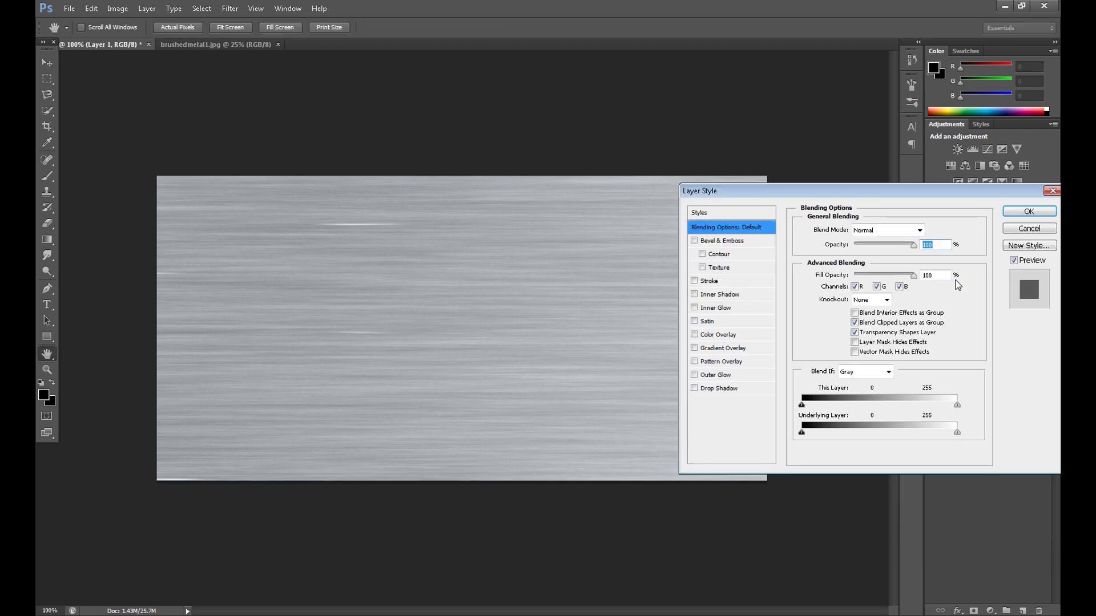
click(719, 335)
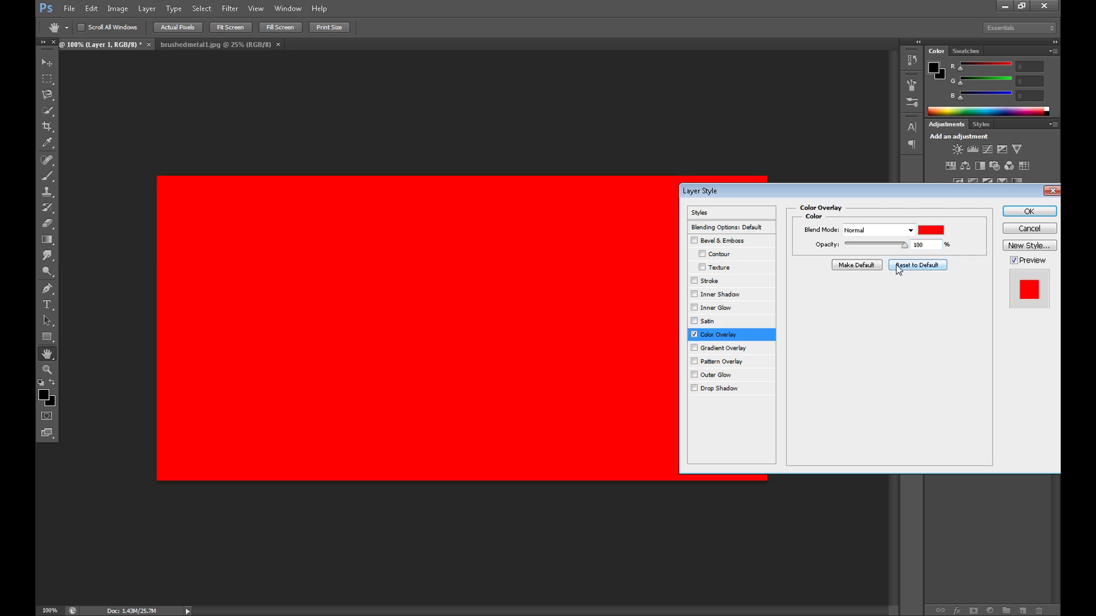
click(930, 230)
drag(852, 457, 873, 501)
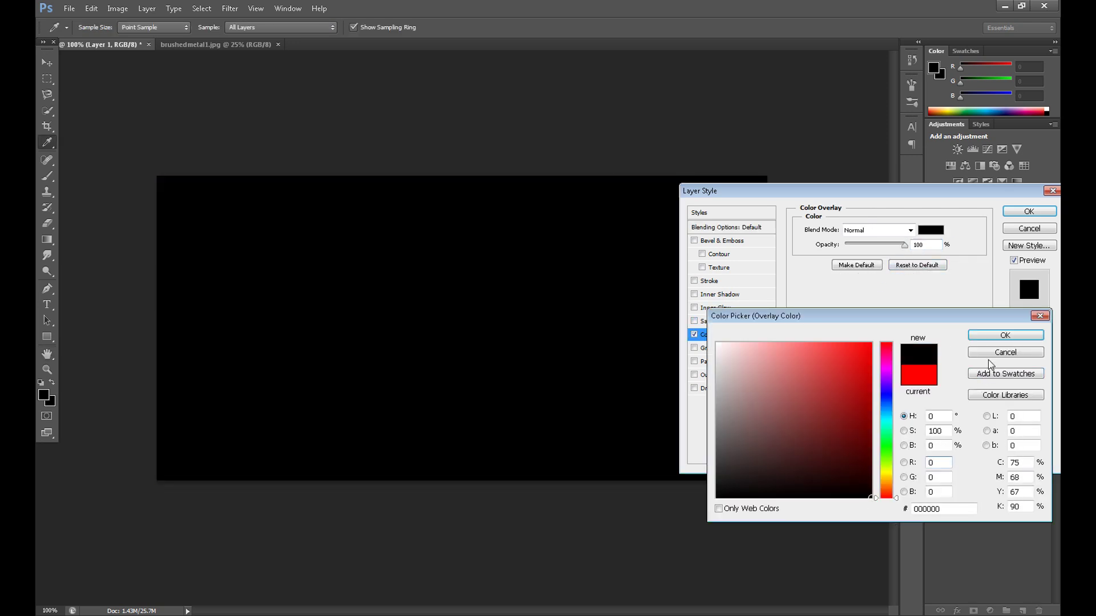
click(1004, 336)
click(911, 231)
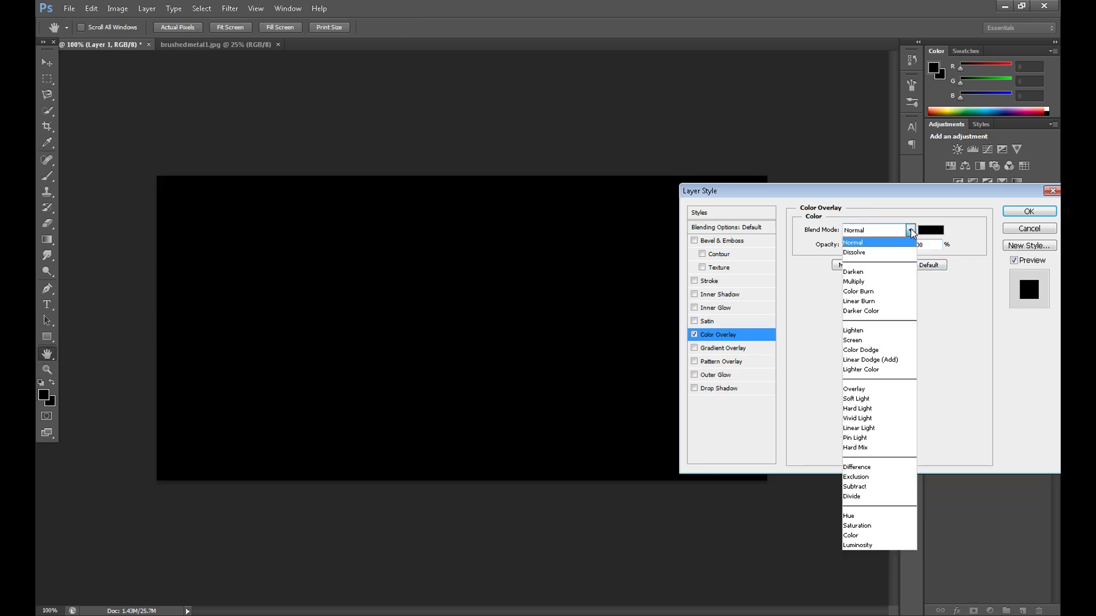
click(889, 388)
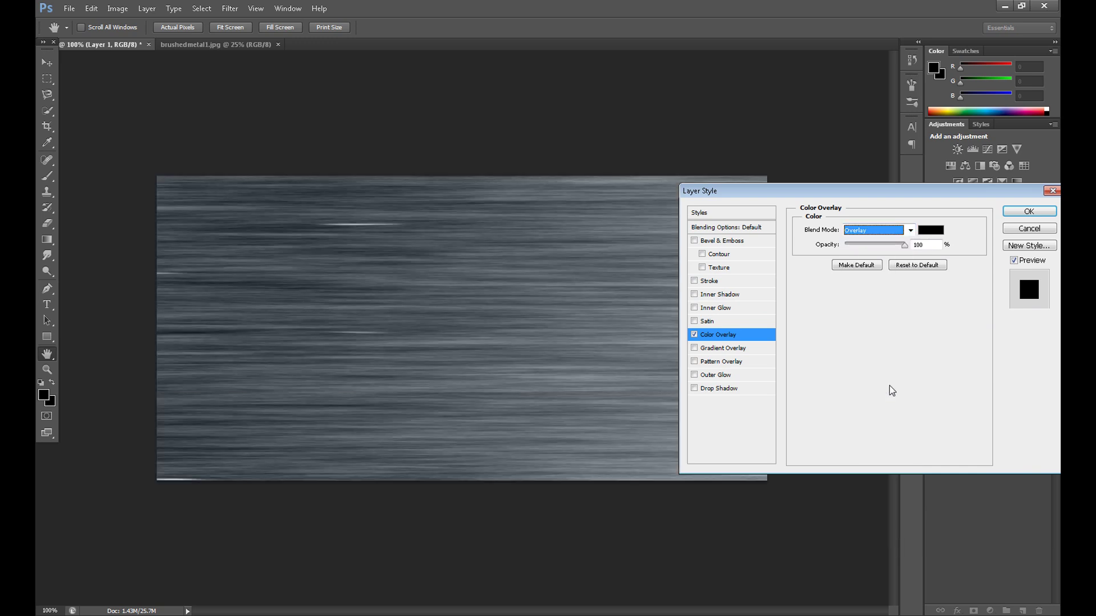
click(1029, 212)
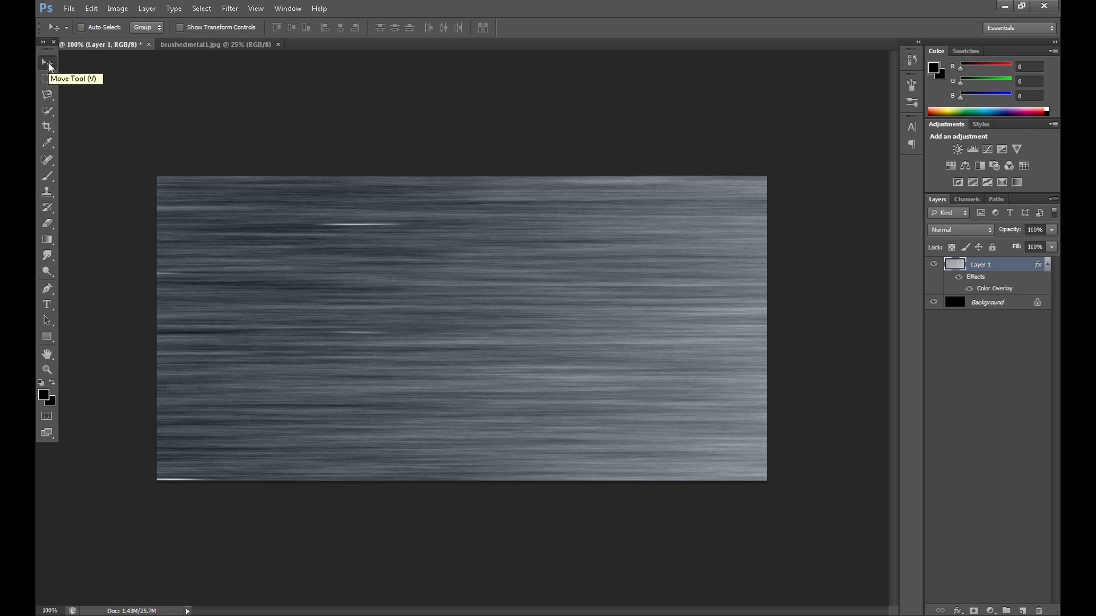
Step: Use the Horizontal Type Tool in Cooper Black 300 pt to draw a text box across the canvas
click(47, 304)
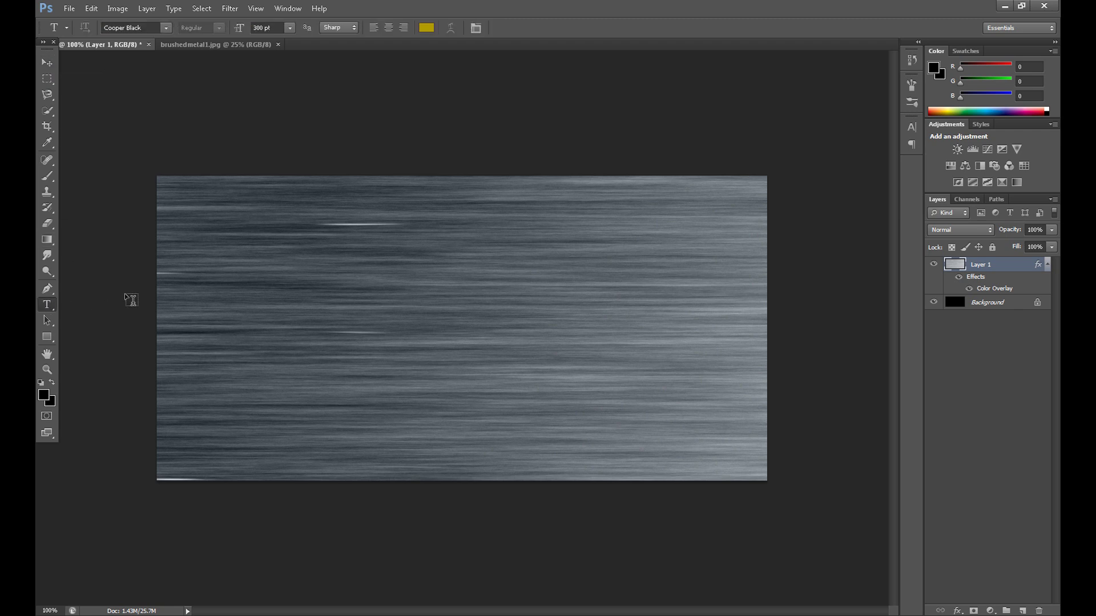
click(52, 306)
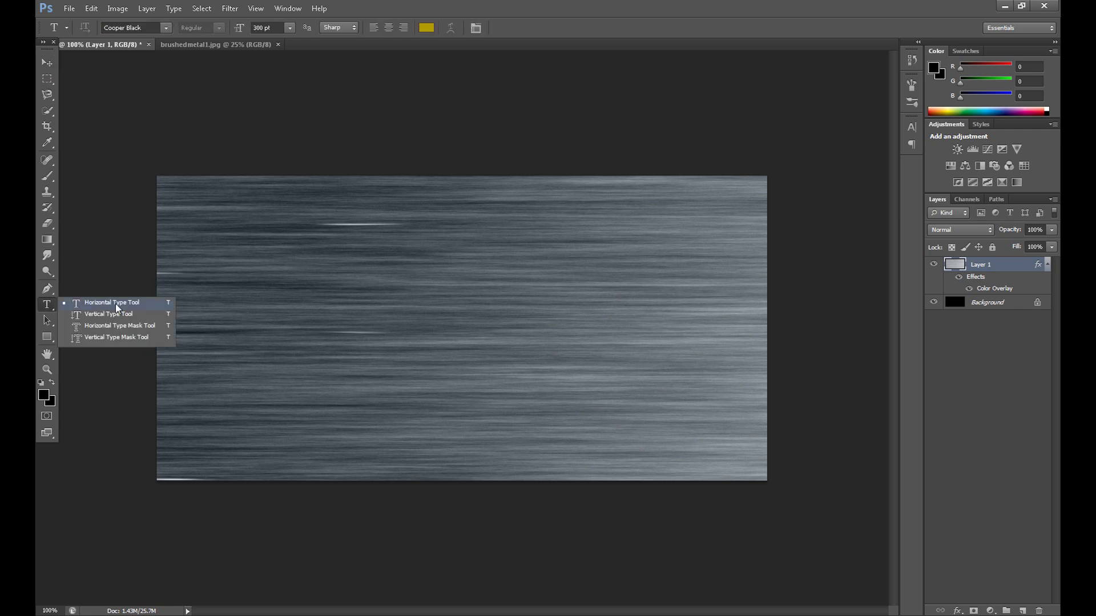
click(44, 308)
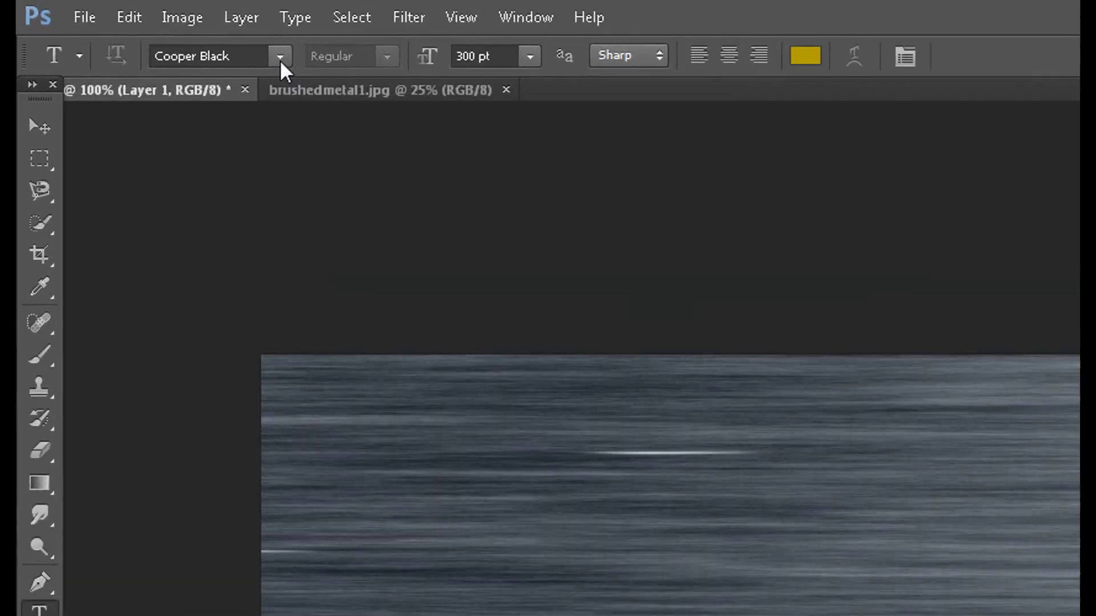
click(279, 57)
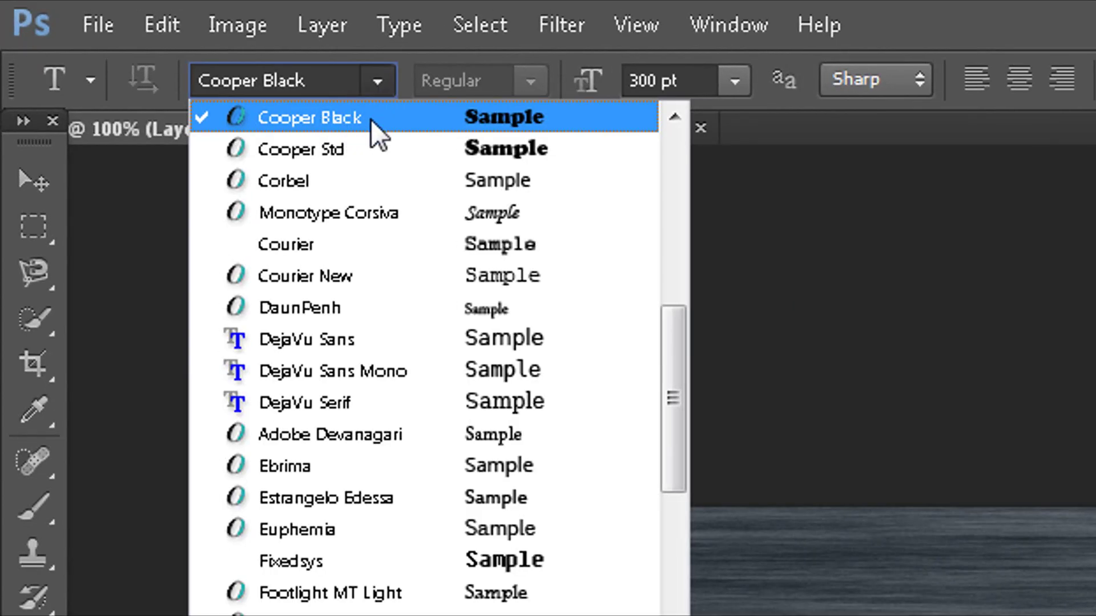
click(372, 89)
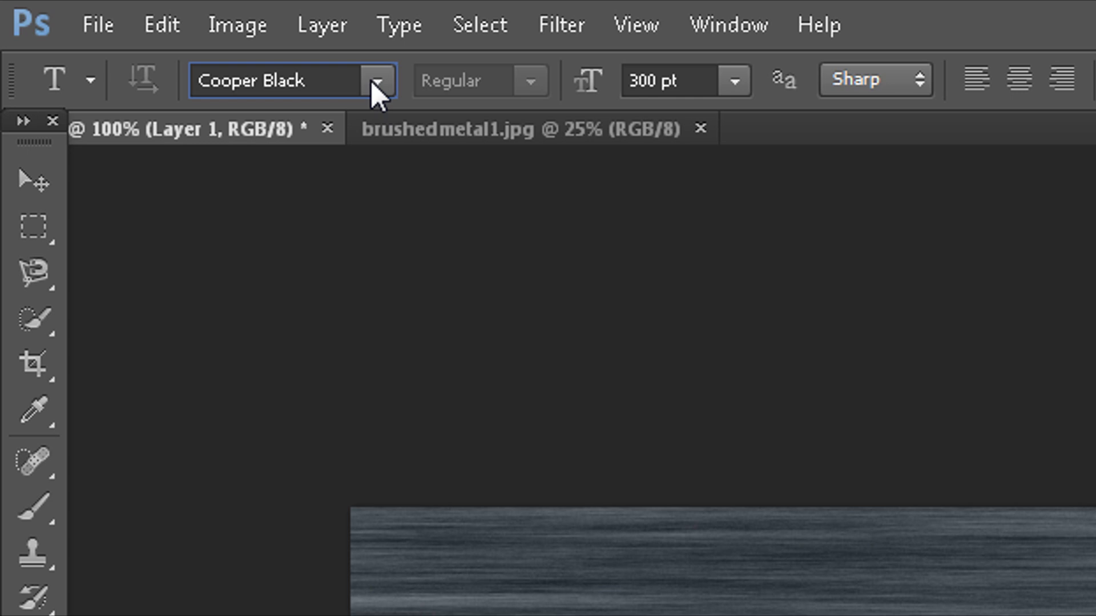
click(371, 80)
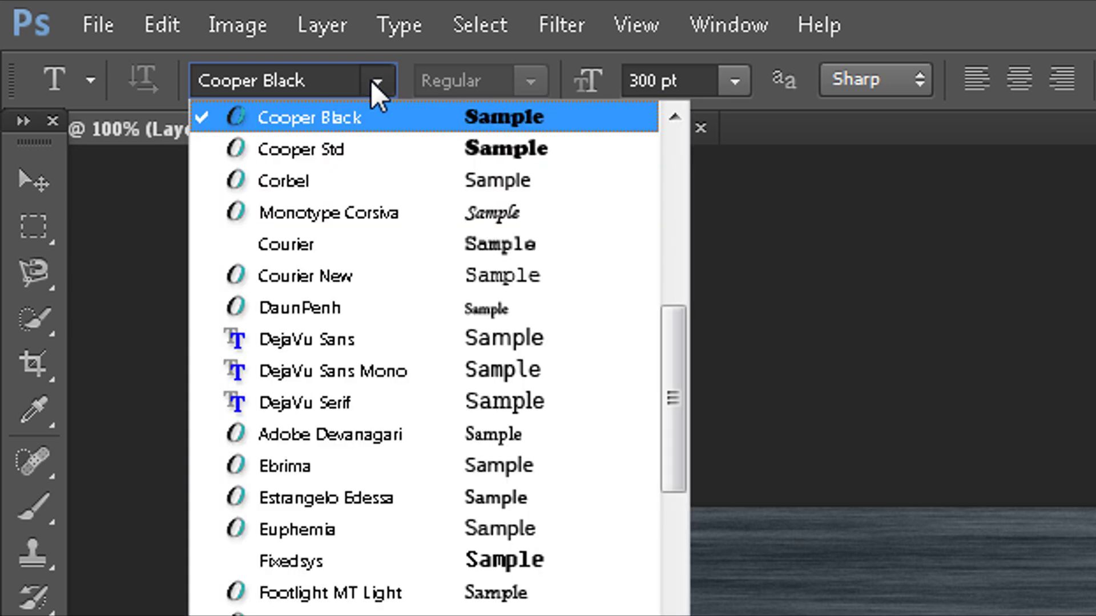
click(356, 115)
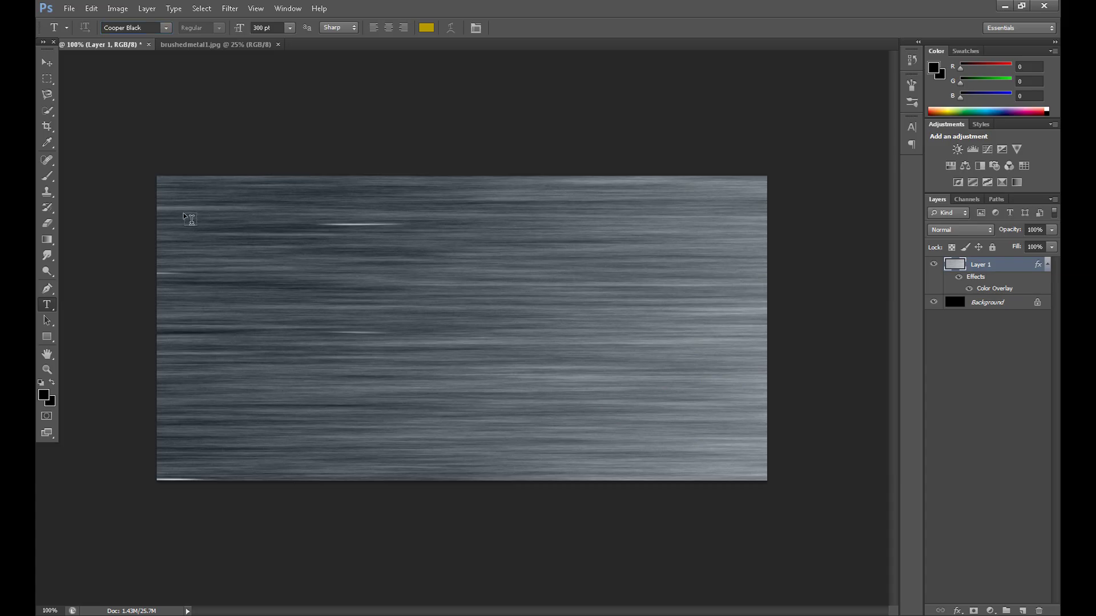
drag(184, 214, 734, 445)
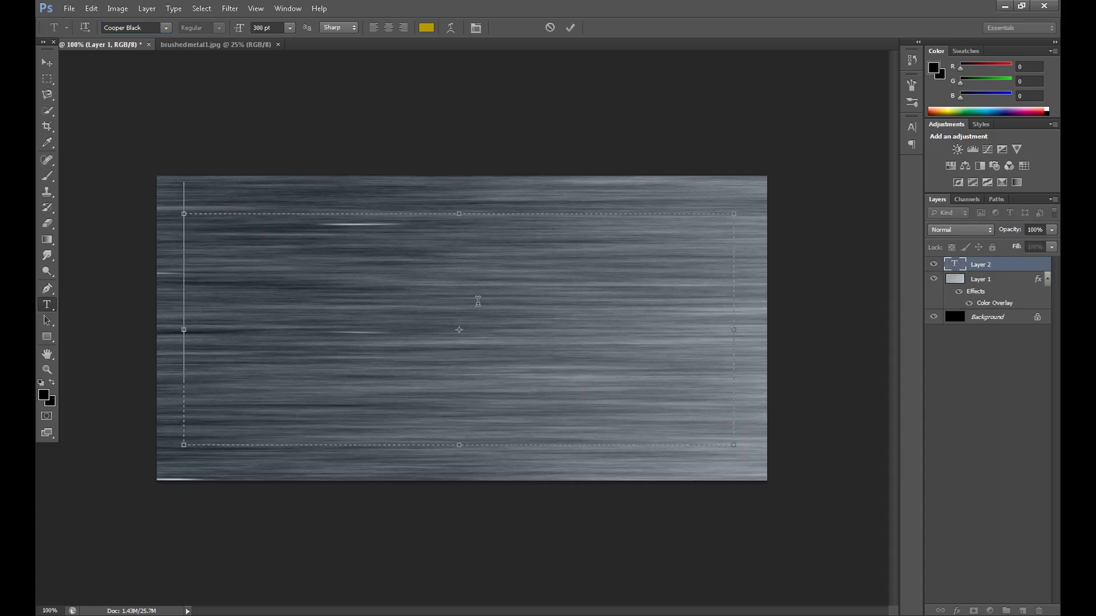
Step: Type 'Gold' and move the text down and to the right
text(G1)
key(BackSpace)
text(old)
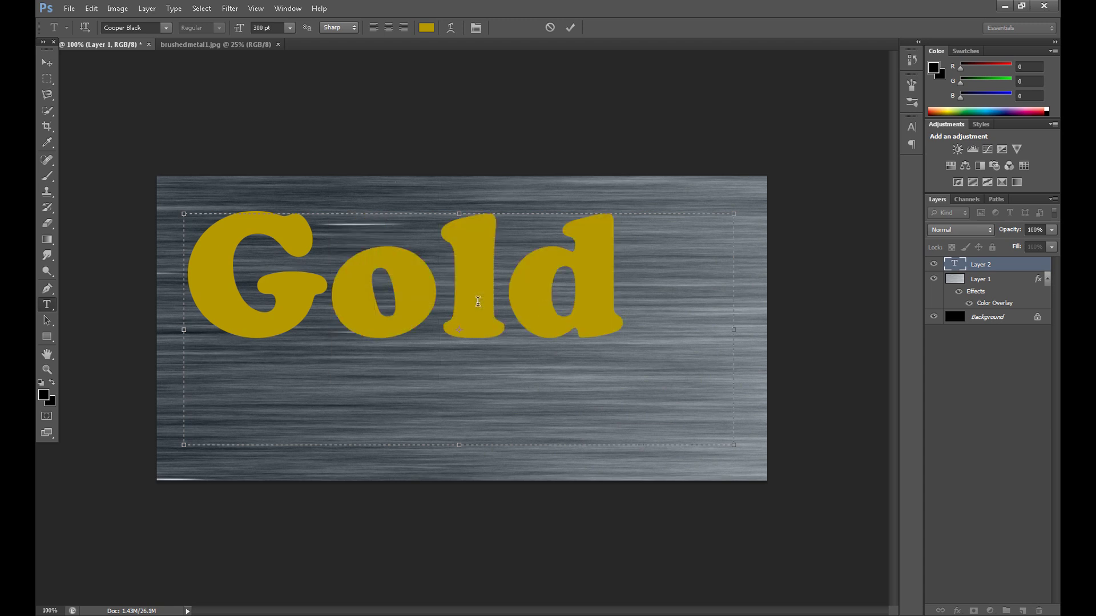
click(48, 63)
drag(387, 283, 443, 333)
Step: Select the whole word Gold and colour it b59900
double_click(311, 326)
click(679, 317)
drag(682, 317, 384, 317)
shift+click(271, 317)
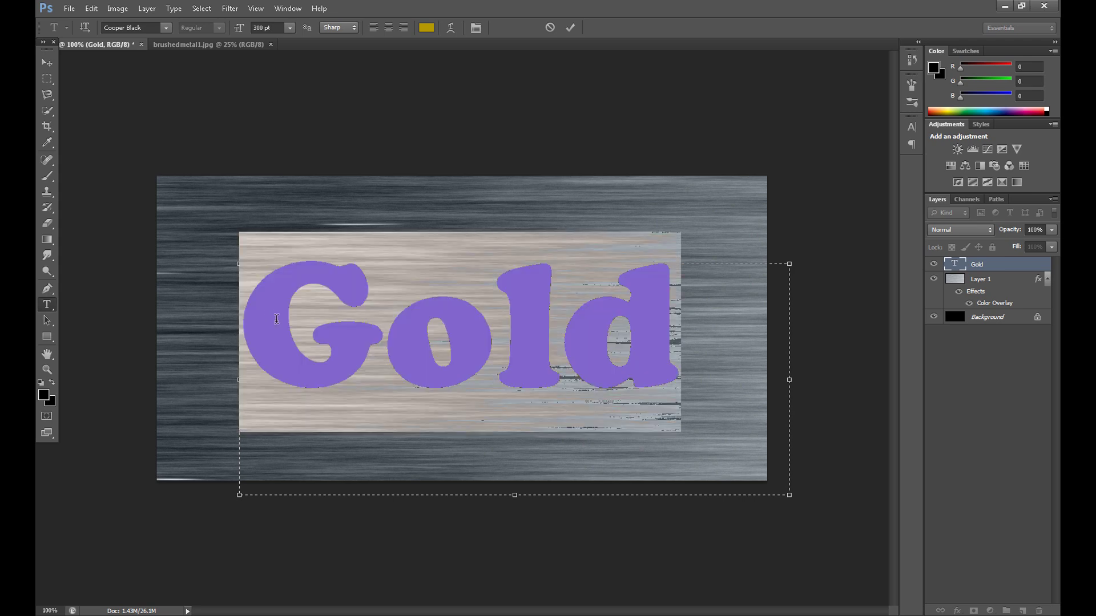
click(430, 31)
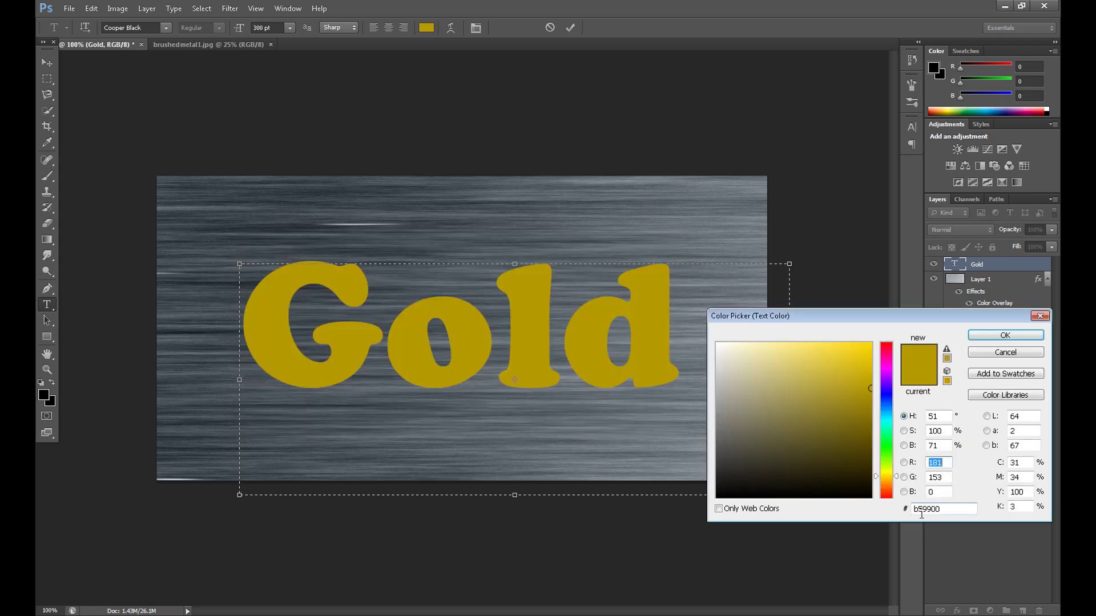
drag(928, 317, 713, 237)
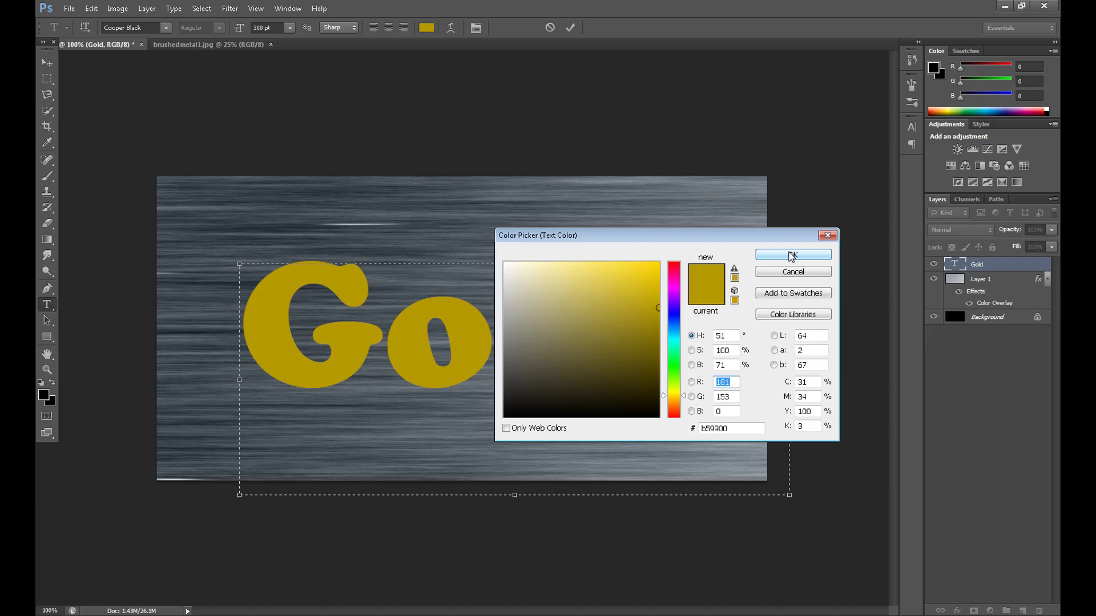
click(980, 63)
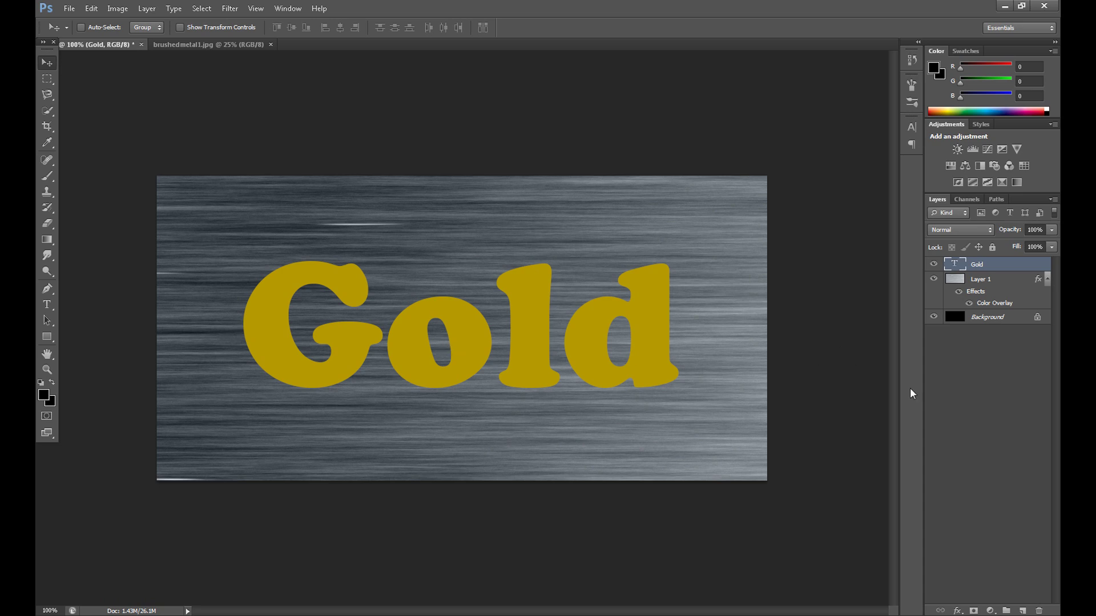
Step: Enable Bevel & Emboss on the Gold layer with depth 500% and size 20 px
right_click(953, 268)
click(959, 278)
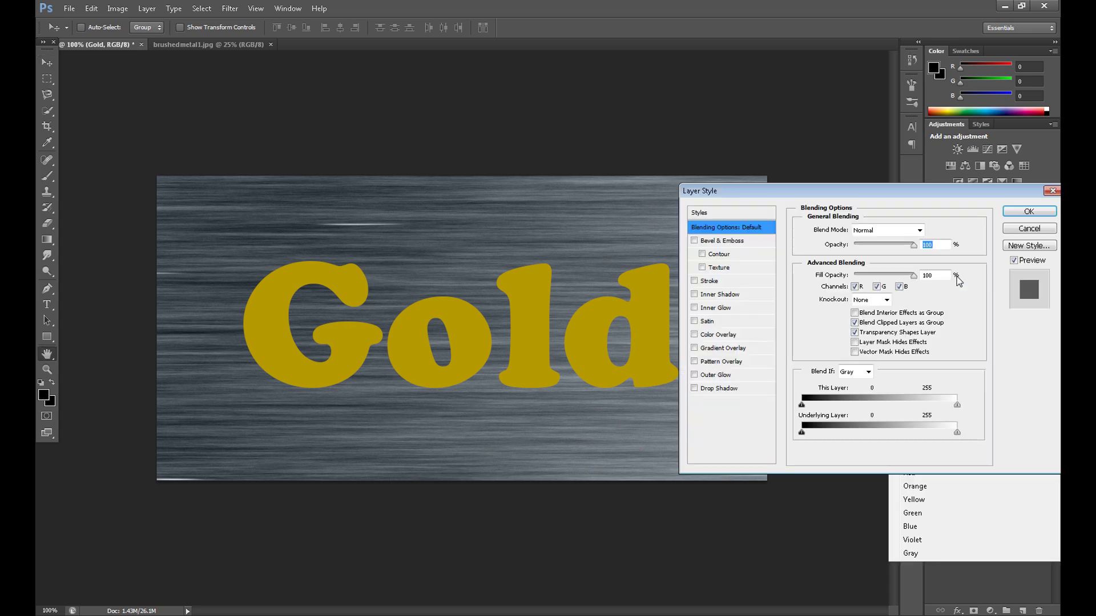
click(719, 242)
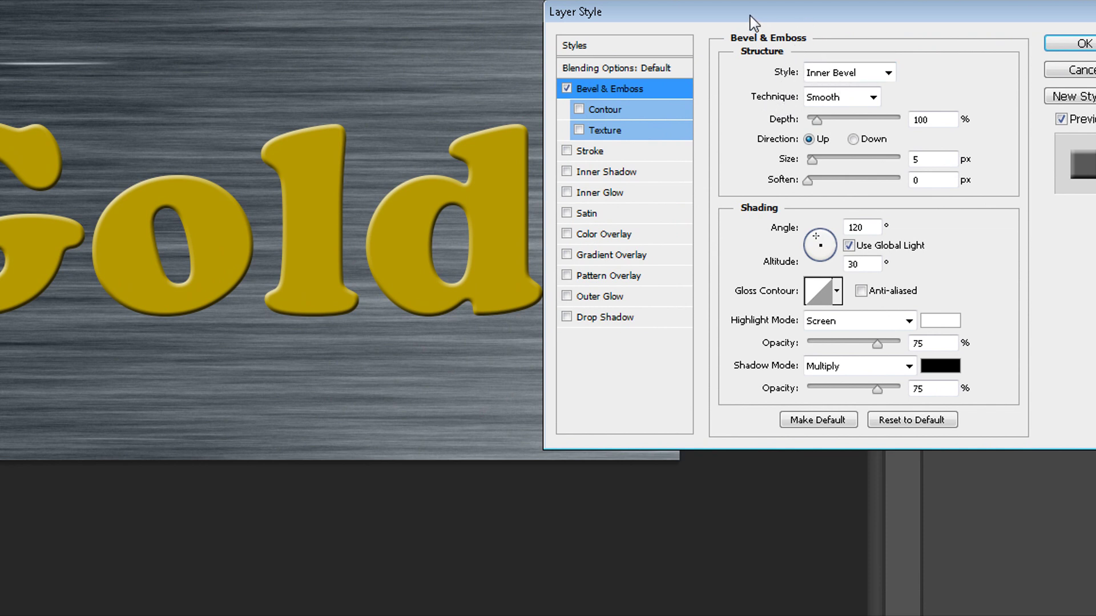
drag(711, 19, 674, 19)
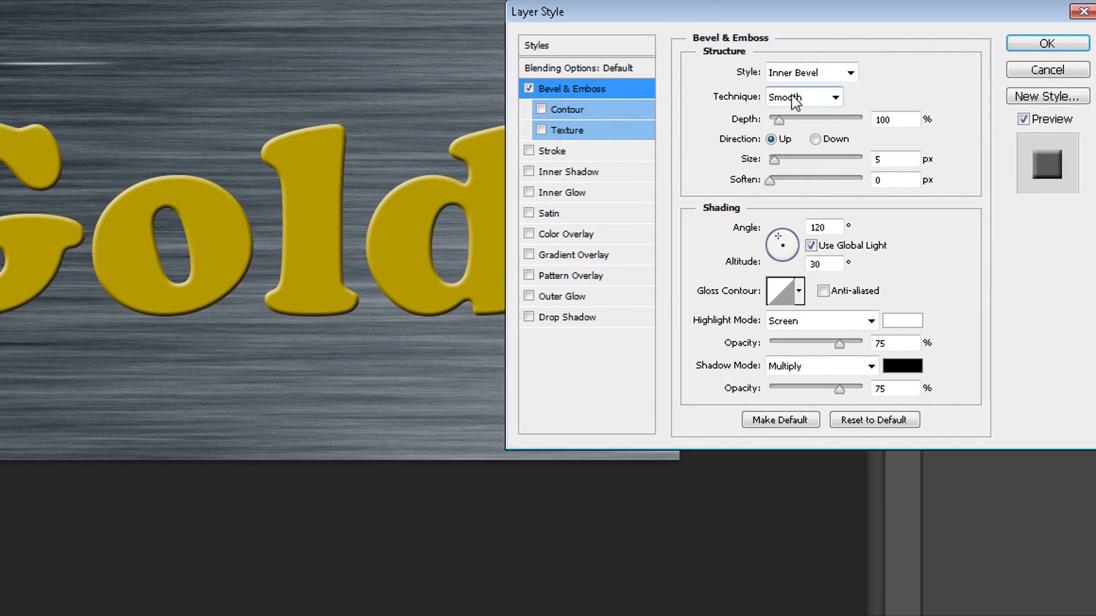
double_click(899, 118)
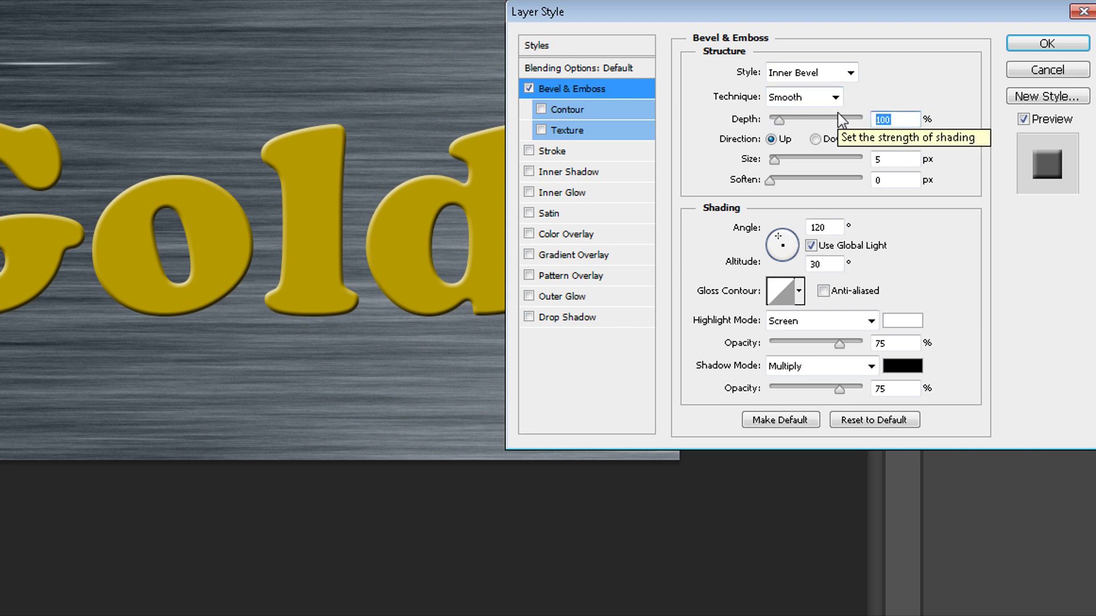
text(500)
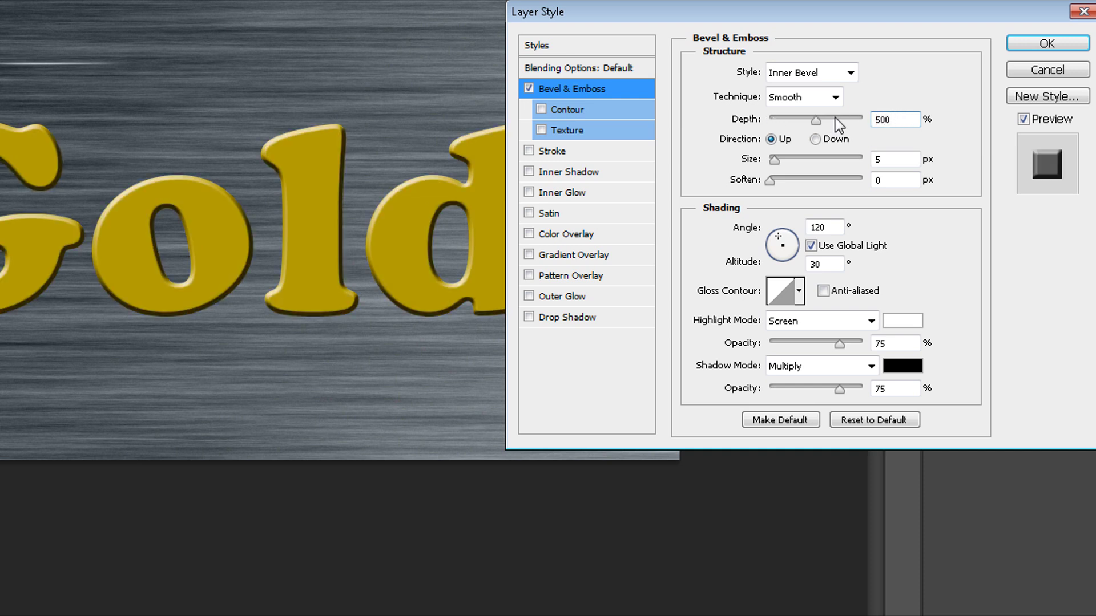
key(shift+Home)
text(500)
click(881, 158)
text(20)
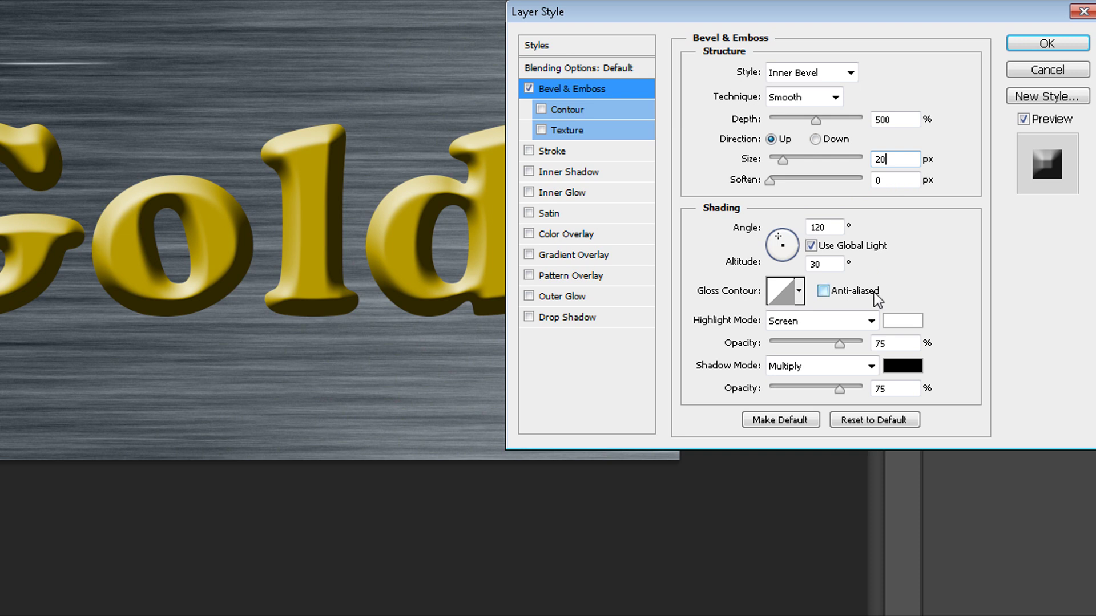
Step: Set an anti-aliased Ring gloss contour and 90% highlight opacity for the bevel
click(826, 292)
click(801, 292)
click(724, 363)
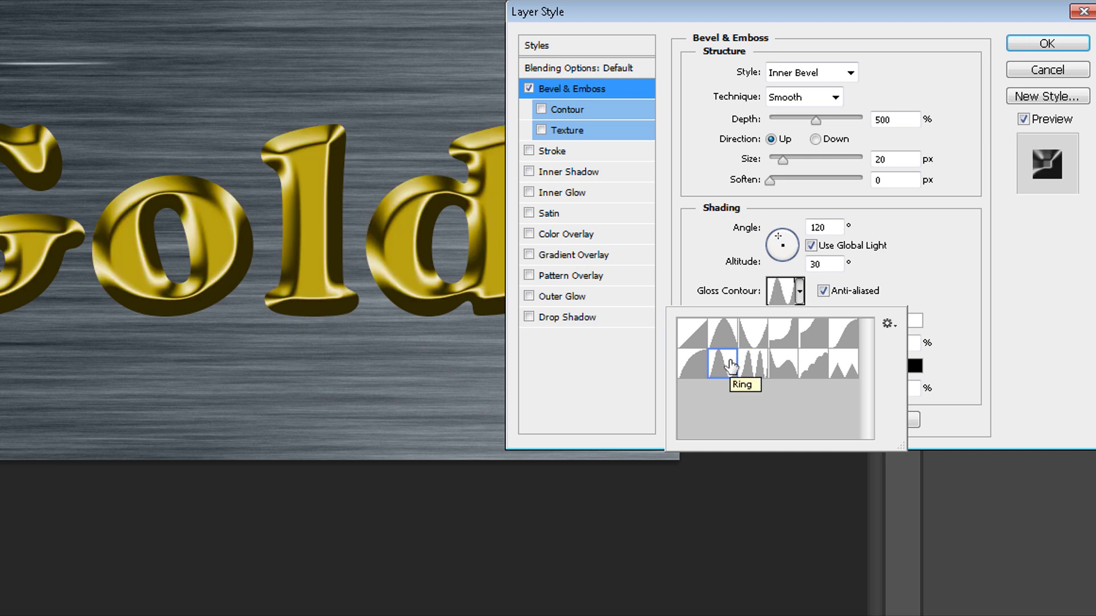
click(753, 366)
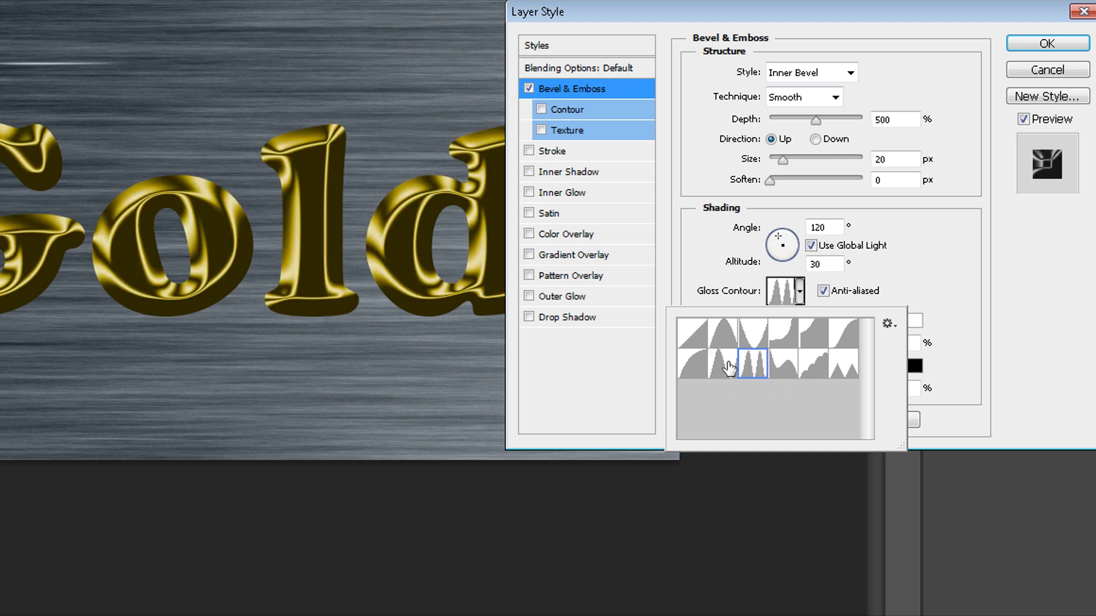
click(730, 368)
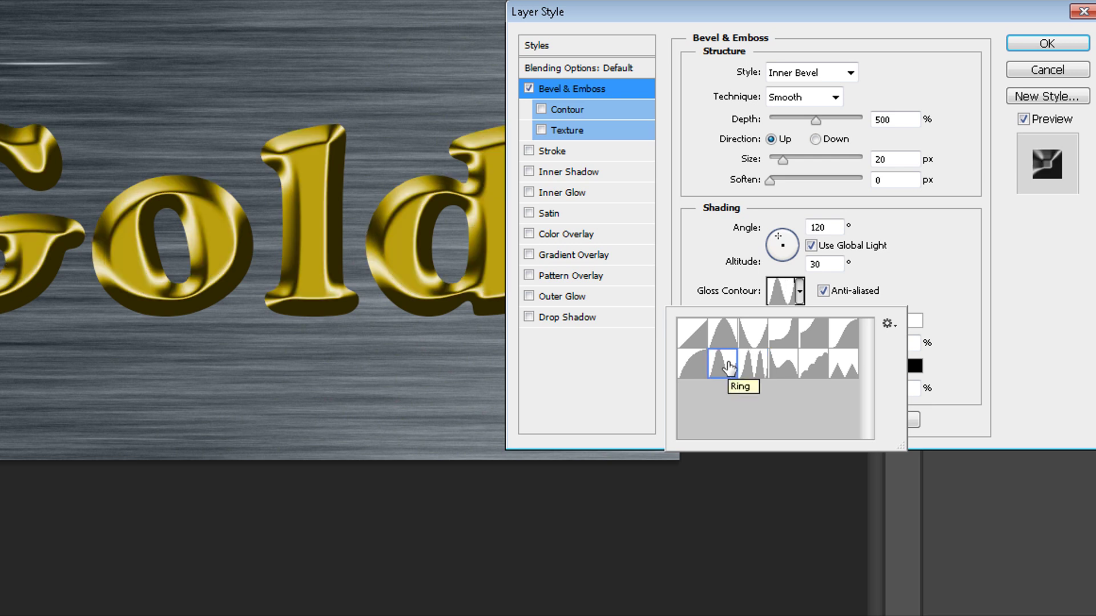
click(800, 292)
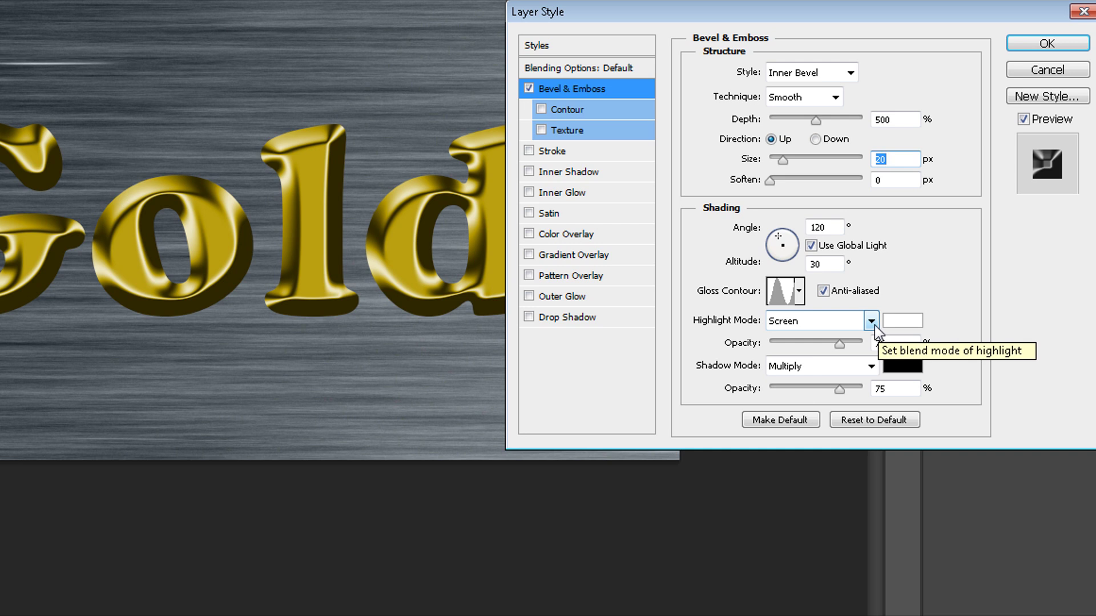
click(845, 344)
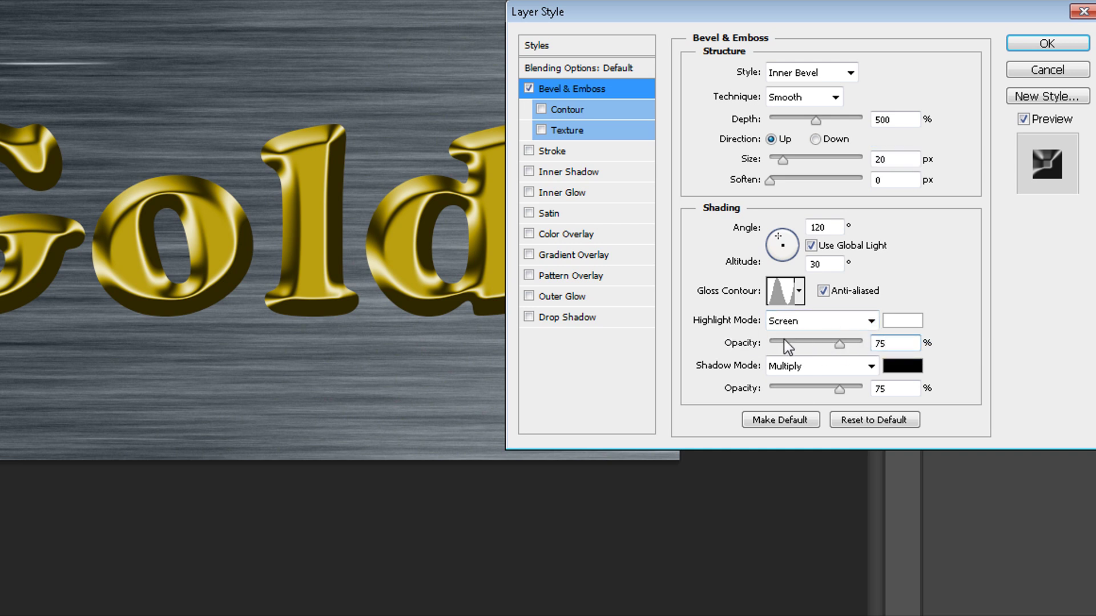
key(BackSpace)
key(BackSpace)
text(90)
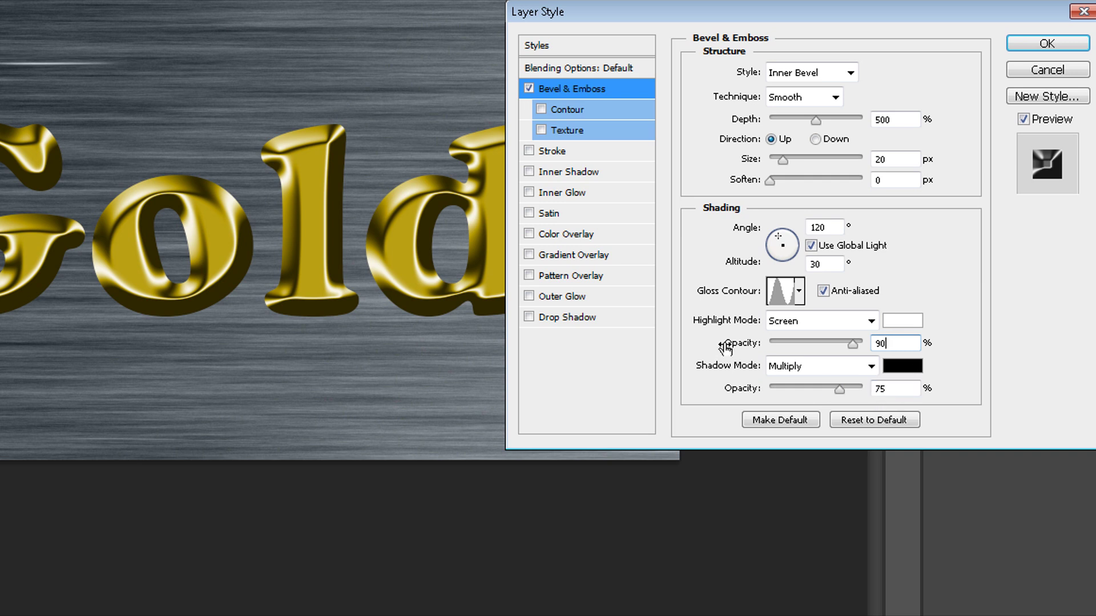
Step: Enable the bevel Contour with a 70% range, toggling it to compare the look
click(576, 108)
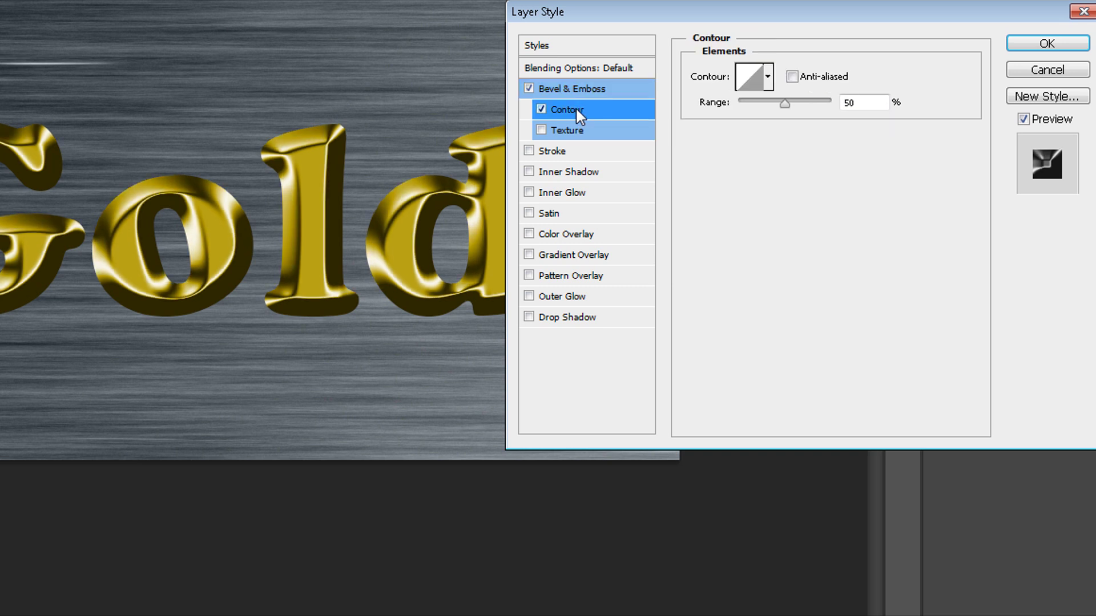
click(787, 105)
text(70)
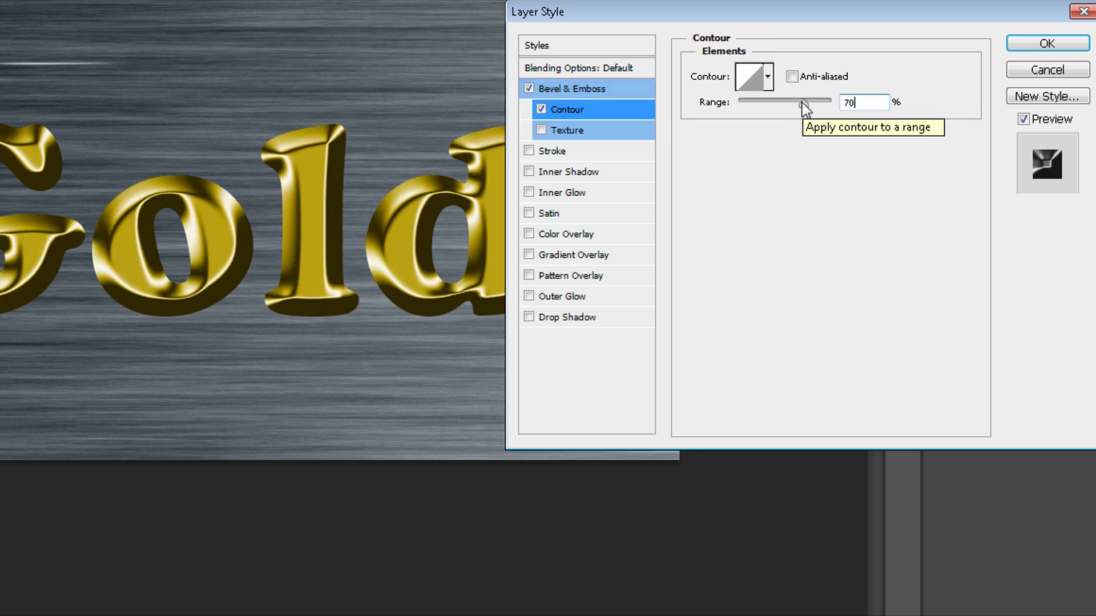
click(541, 109)
click(541, 109)
click(540, 109)
click(541, 109)
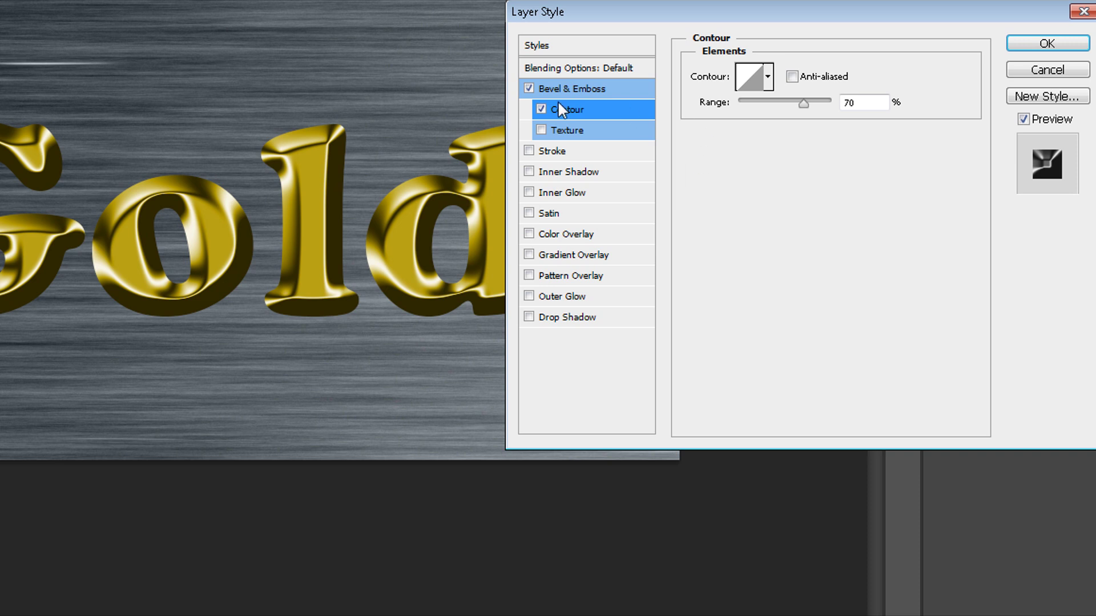
click(545, 104)
click(546, 104)
Step: Enable Inner Glow and give its gradient a bright yellow colour stop
click(573, 196)
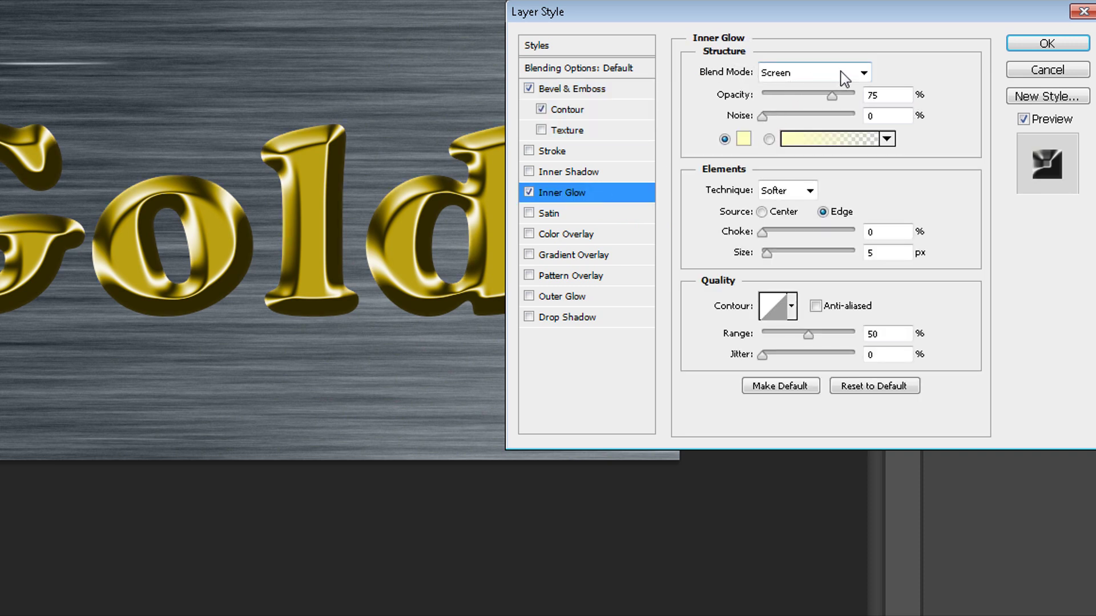
click(784, 143)
click(489, 416)
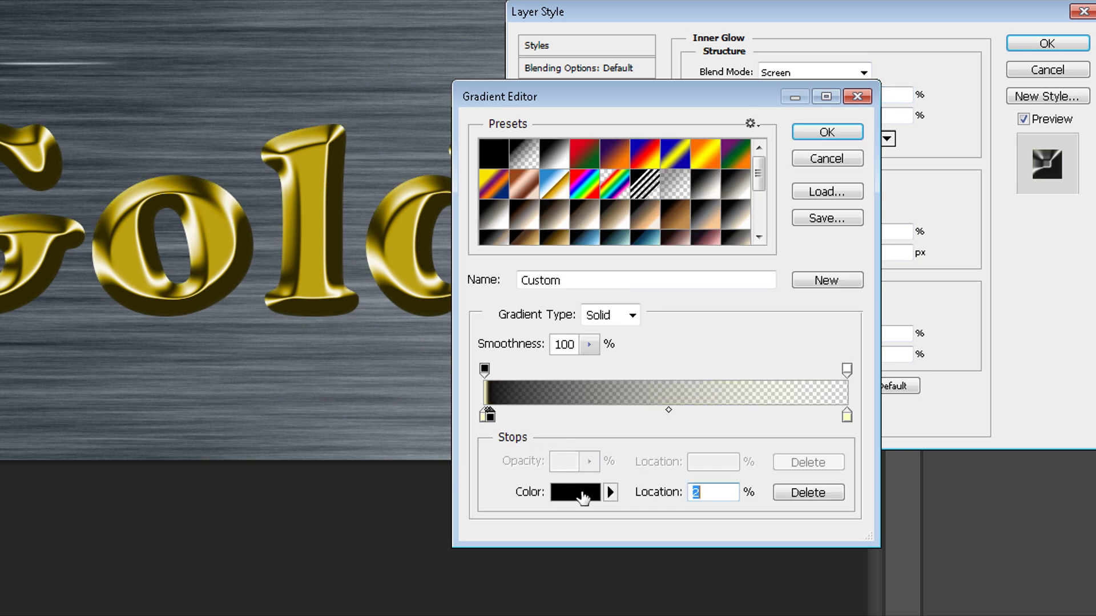
click(583, 495)
drag(547, 331, 547, 323)
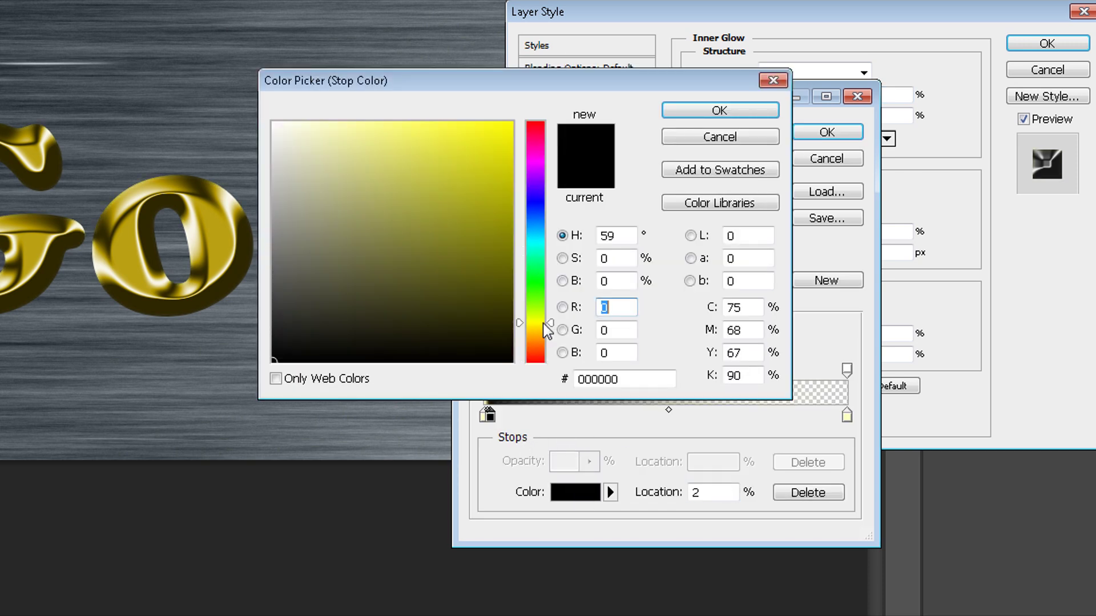
click(512, 121)
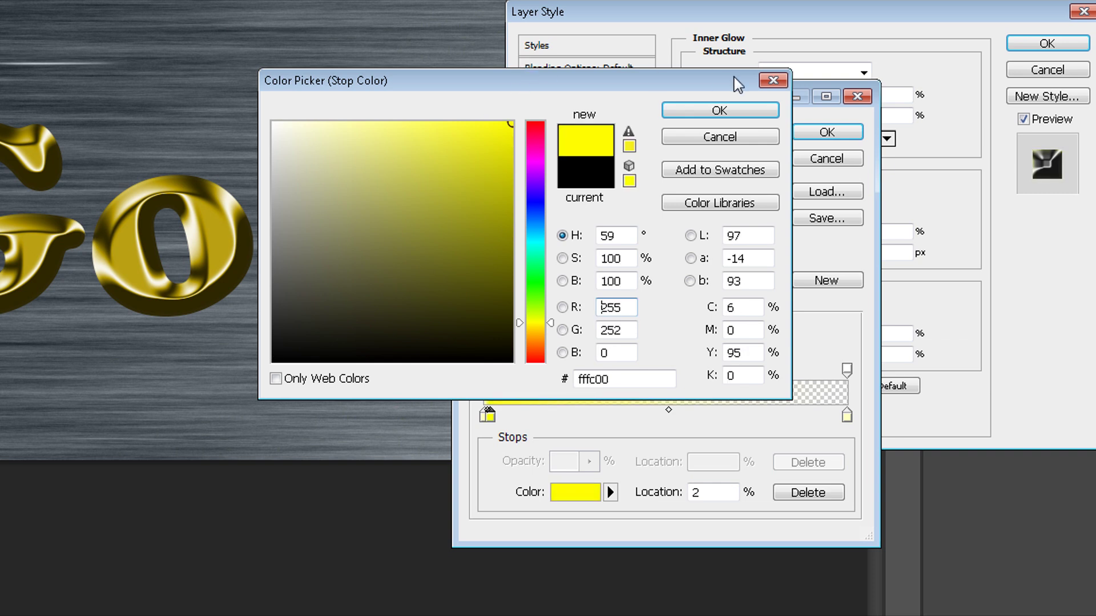
click(742, 109)
click(828, 134)
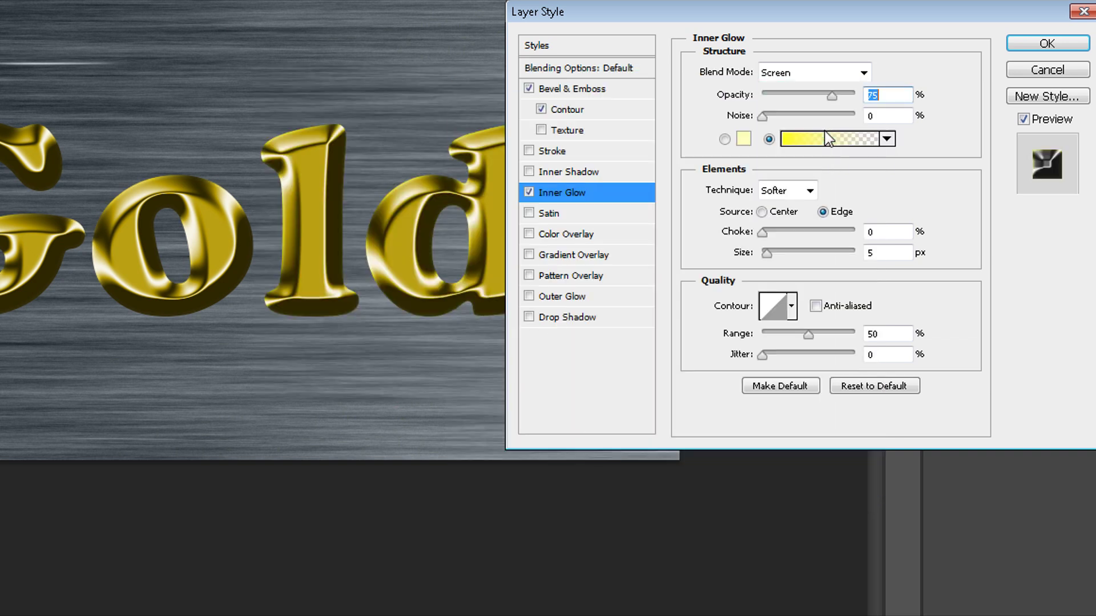
Step: Make the inner glow 50 px from the Center at 60% opacity, then enable Satin
drag(767, 253, 783, 254)
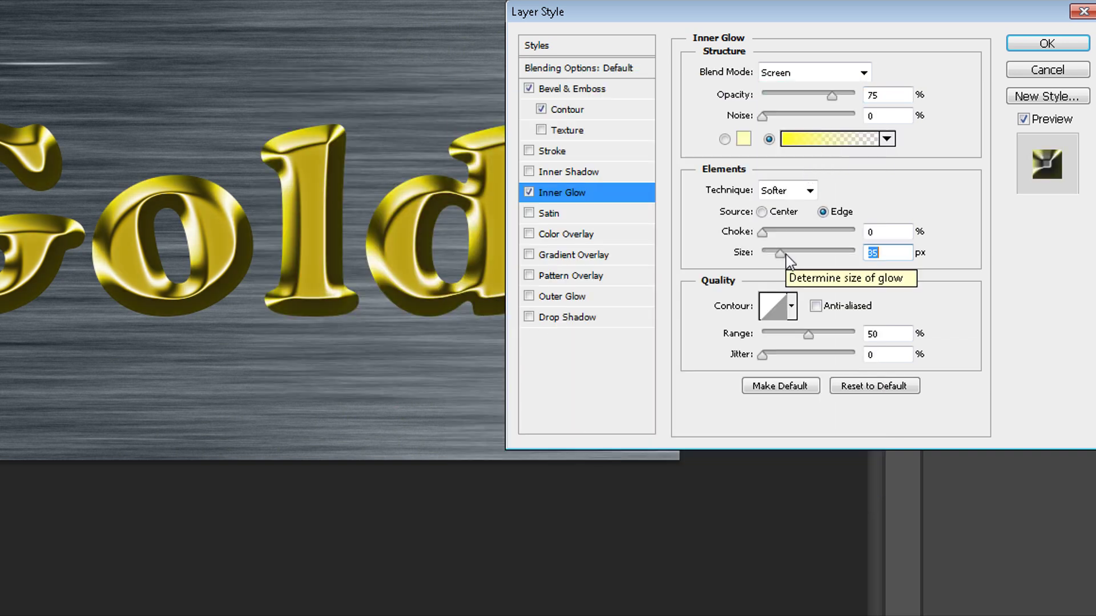
text(50)
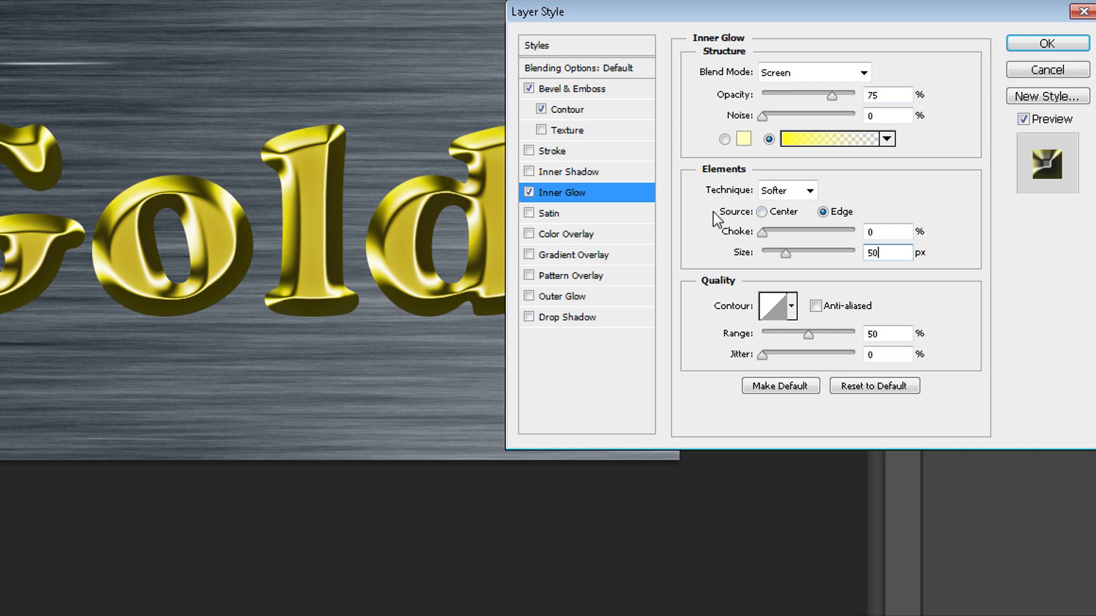
click(762, 212)
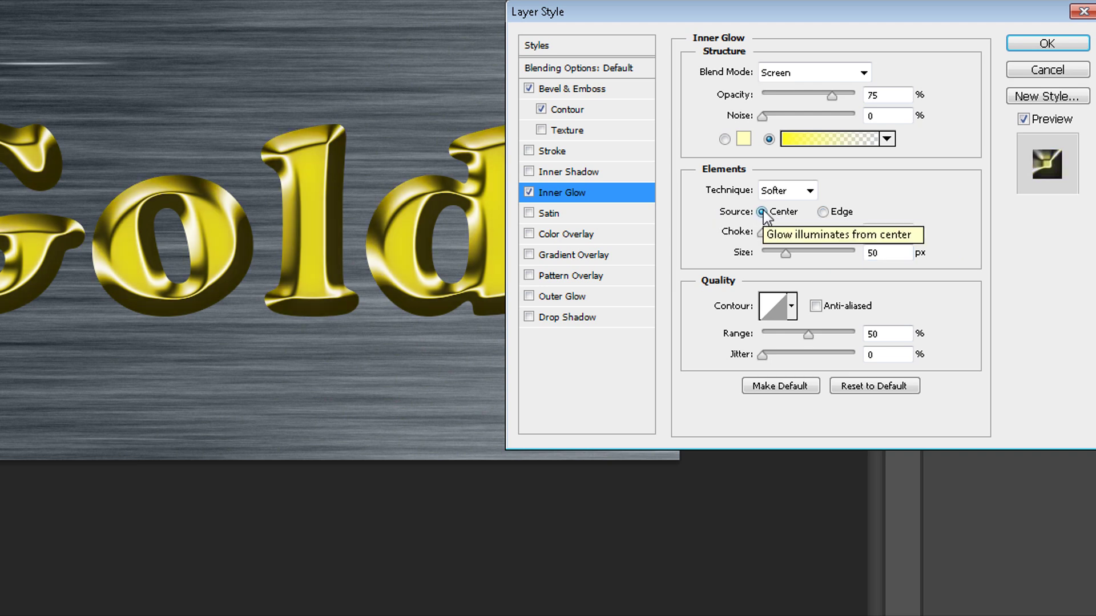
click(831, 97)
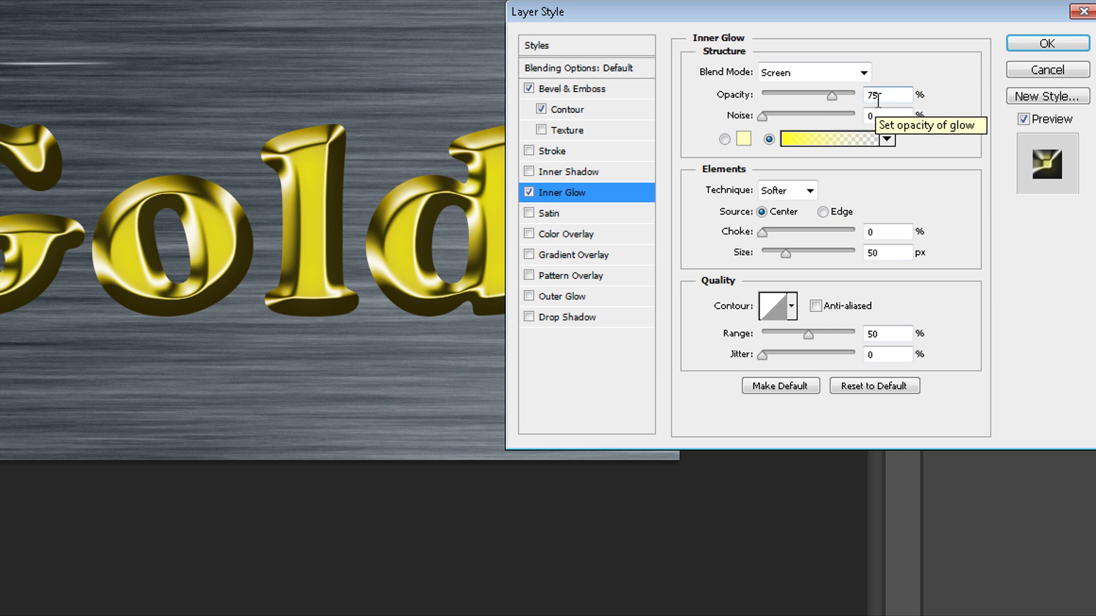
drag(823, 96, 818, 97)
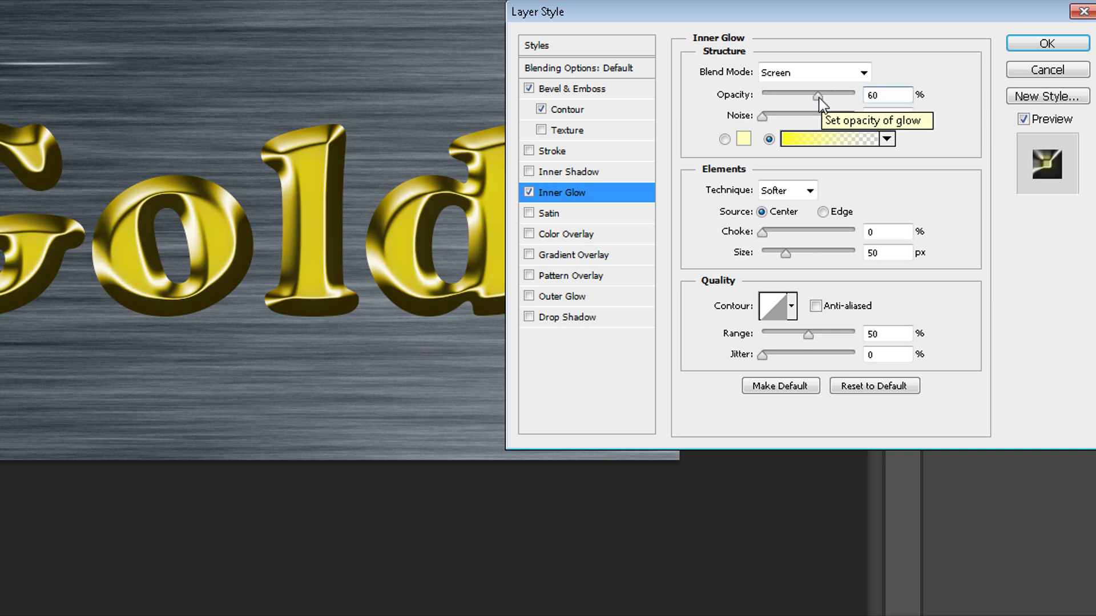
click(529, 193)
click(528, 193)
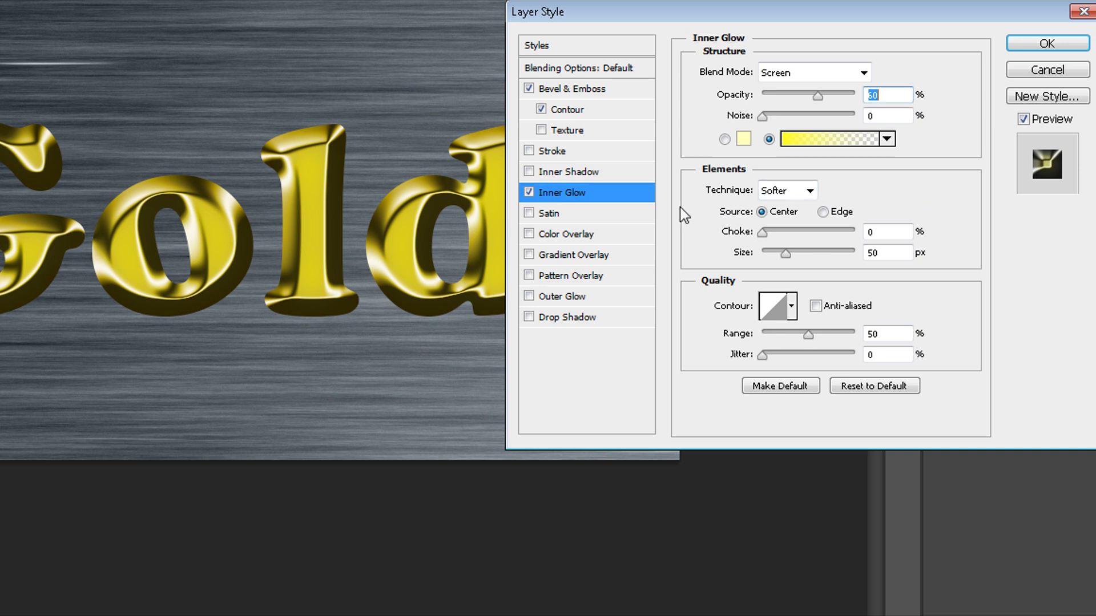
click(562, 214)
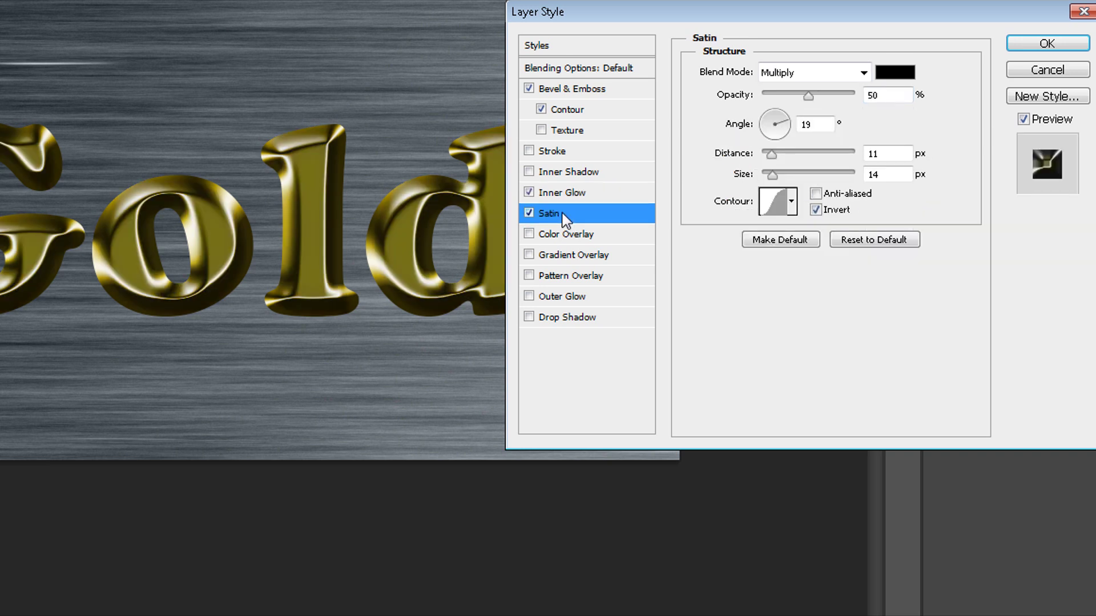
Step: Set the satin colour to olive-yellow #aaaf55
drag(808, 96, 831, 96)
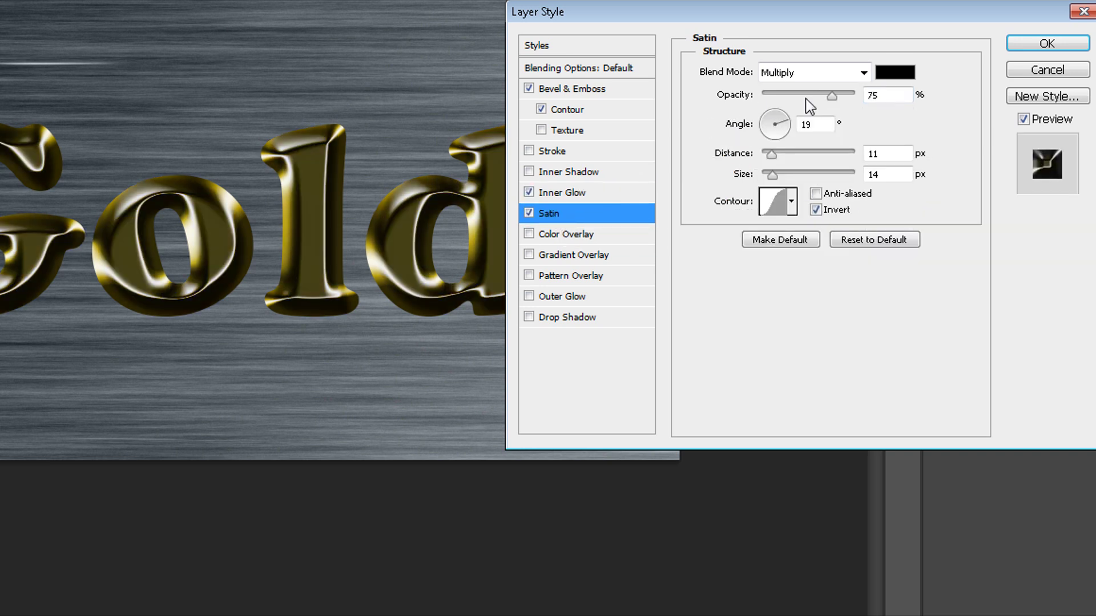
click(883, 74)
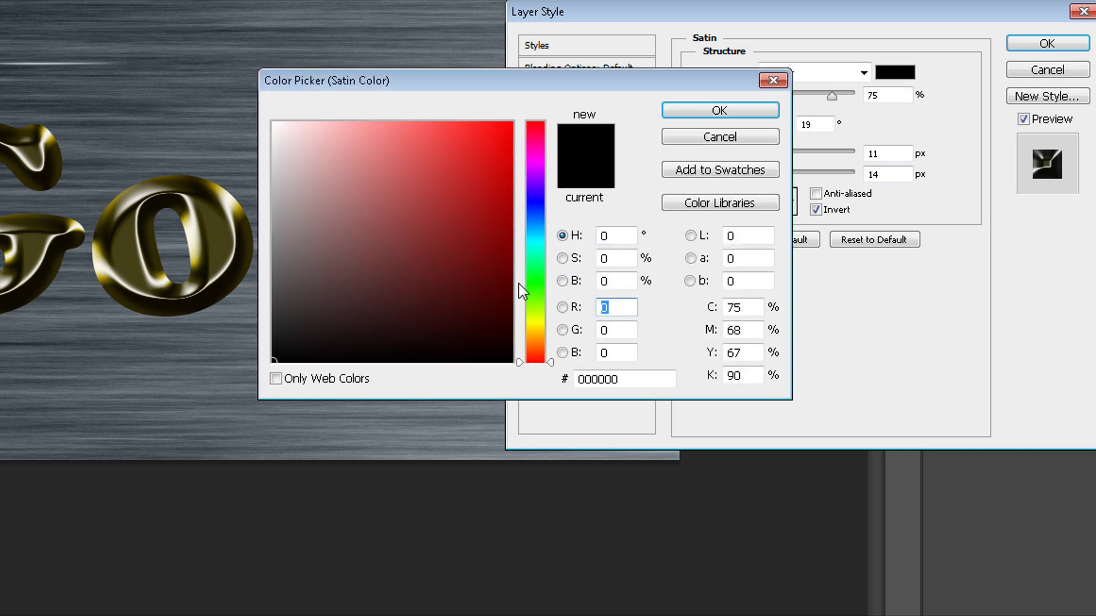
click(536, 321)
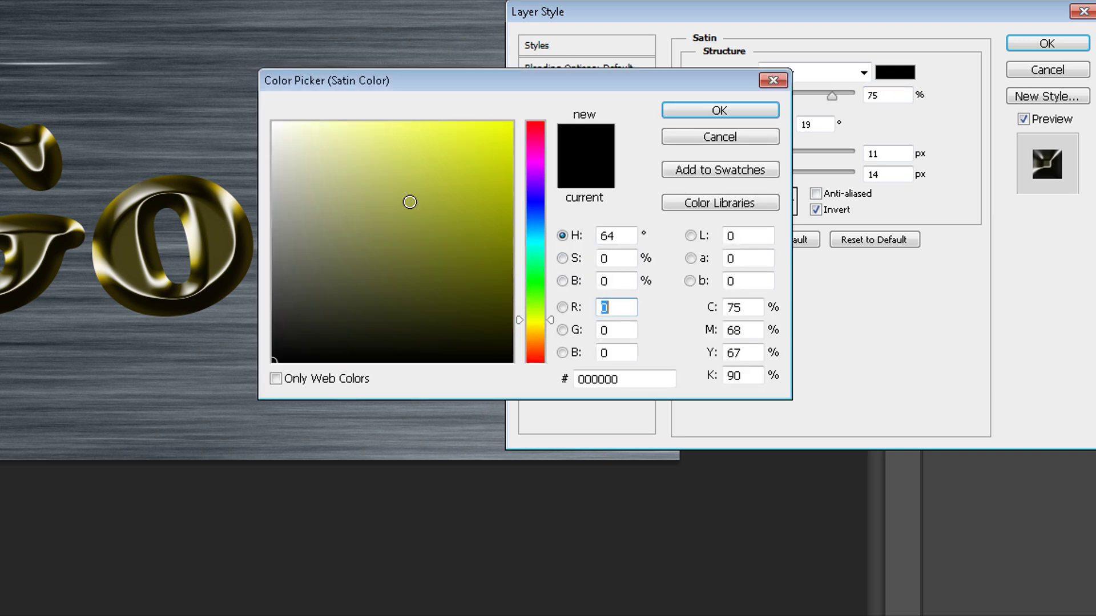
click(396, 198)
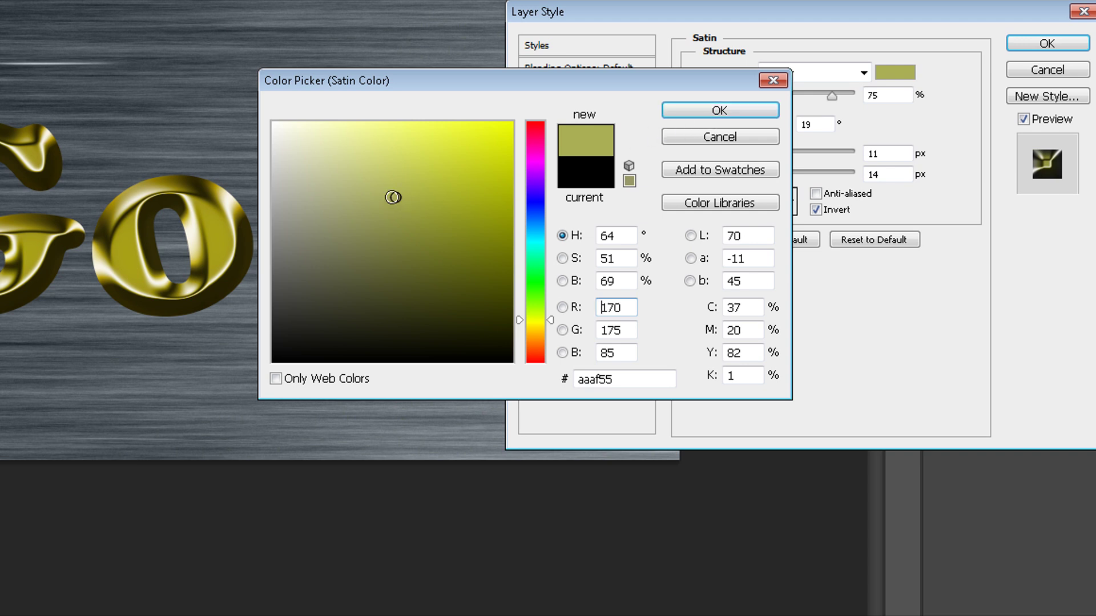
click(719, 112)
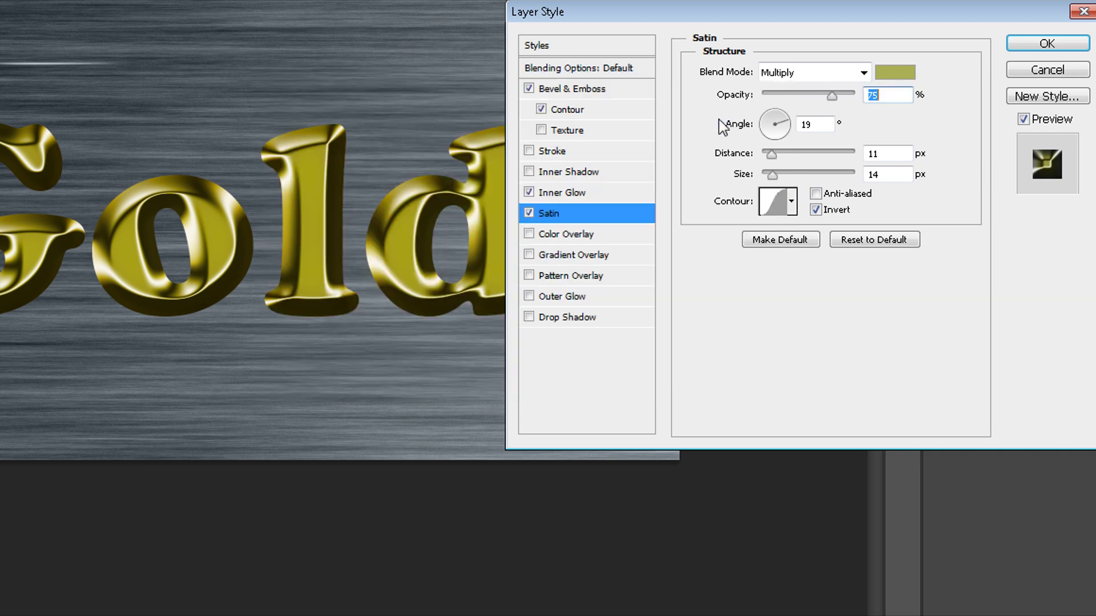
Step: Switch the satin blend mode to Vivid Light at 20% opacity
click(863, 73)
click(795, 334)
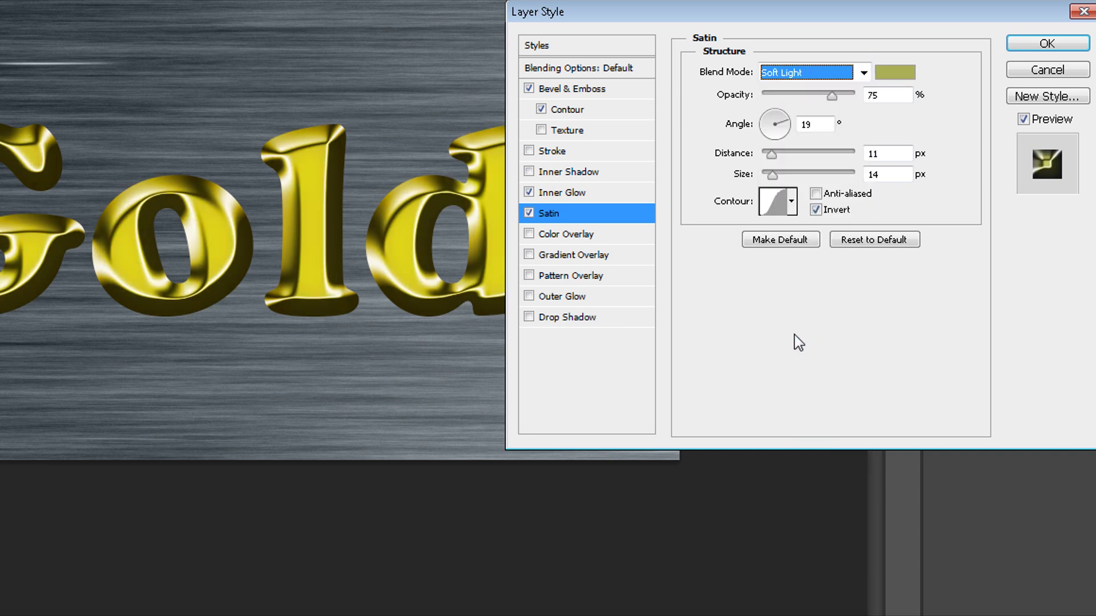
click(528, 213)
click(529, 213)
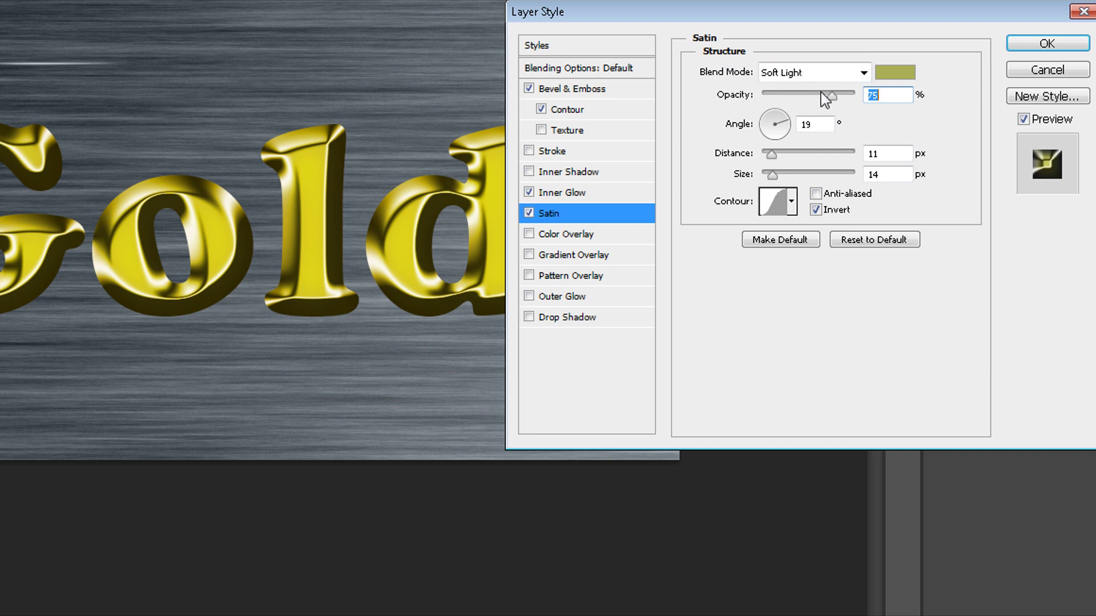
click(811, 72)
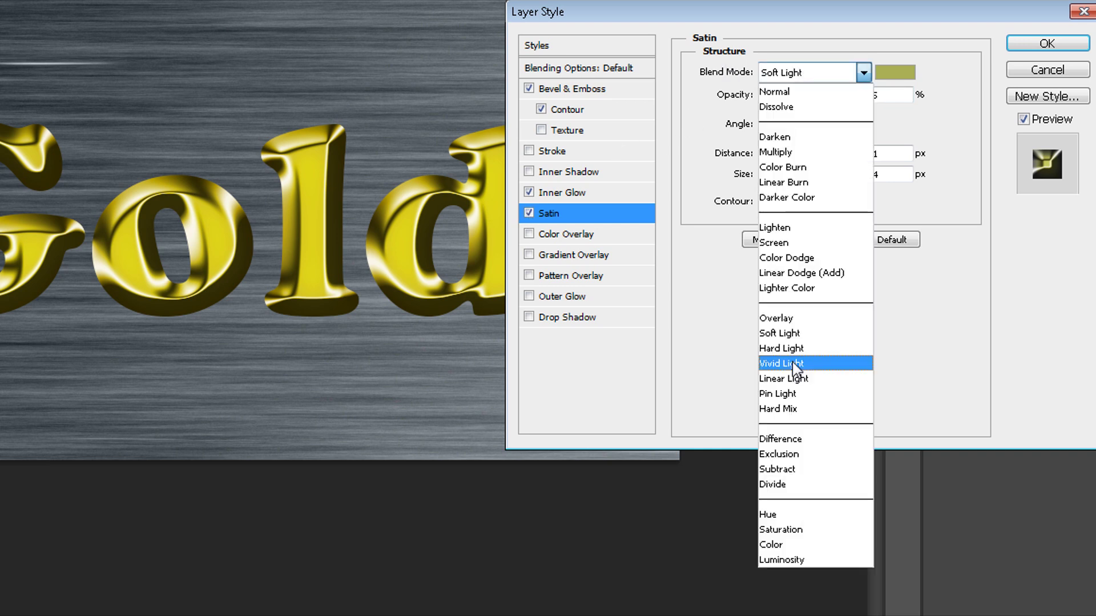
click(792, 362)
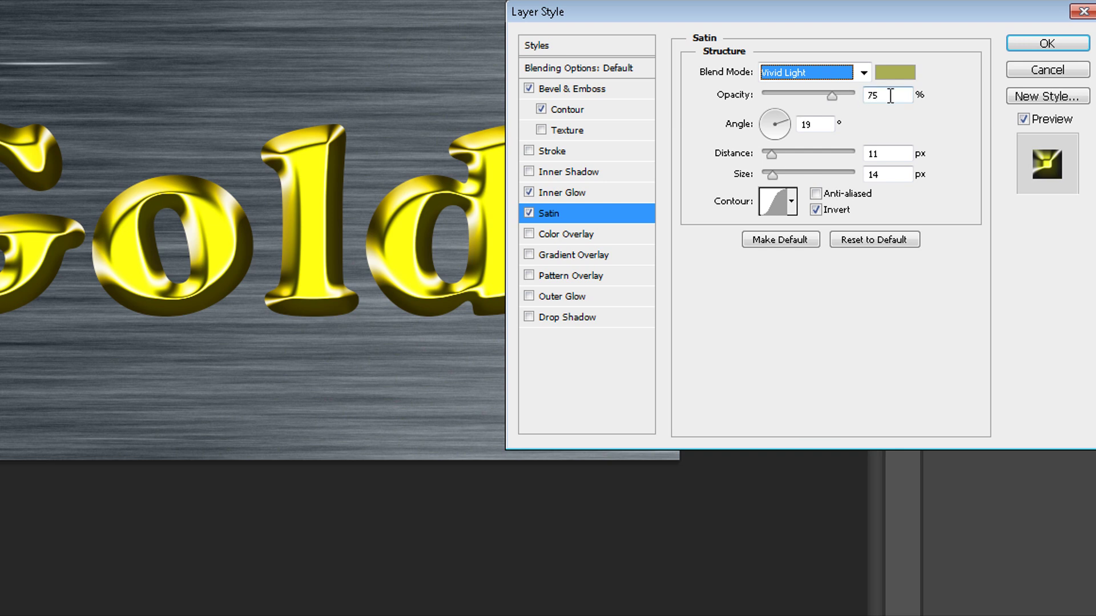
key(Tab)
text(25)
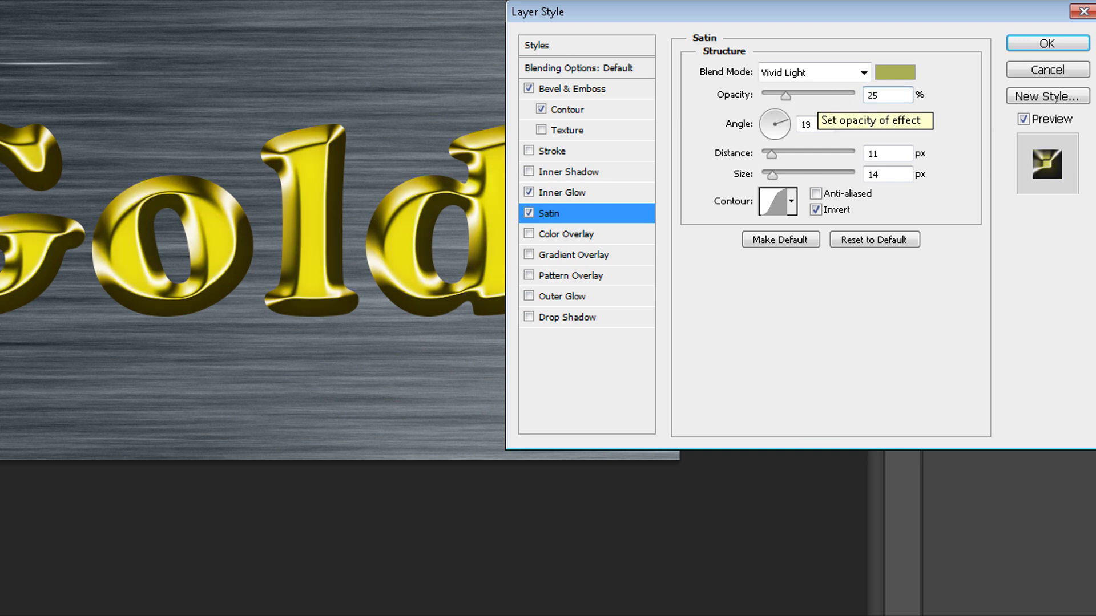
click(529, 213)
click(530, 213)
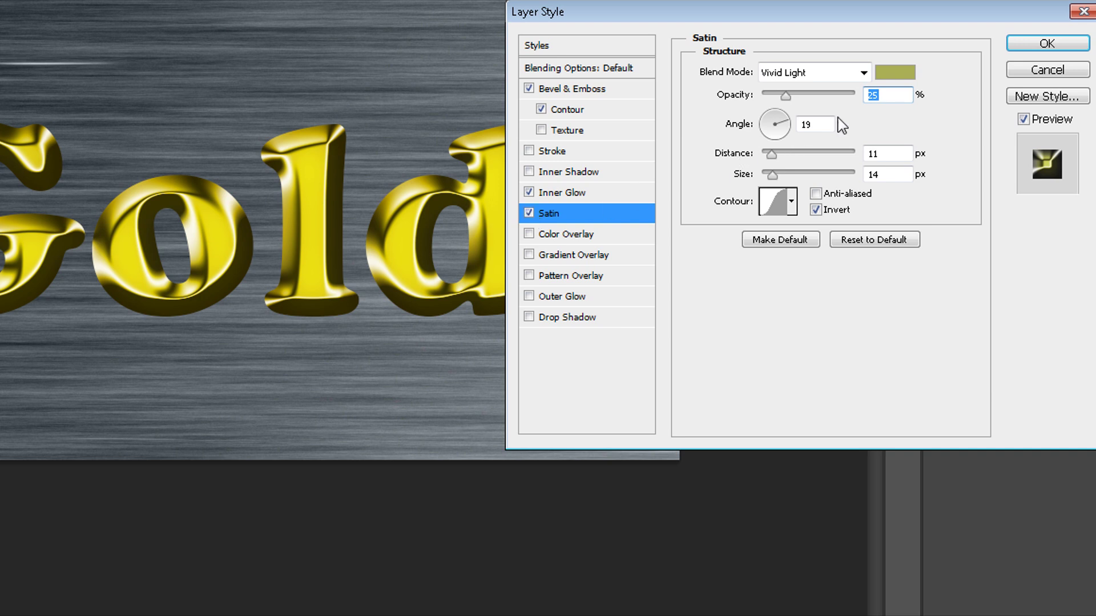
text(20)
Step: Add a Gradient Overlay from the Orange, Yellow, Orange preset with a greyish olive left stop
click(580, 256)
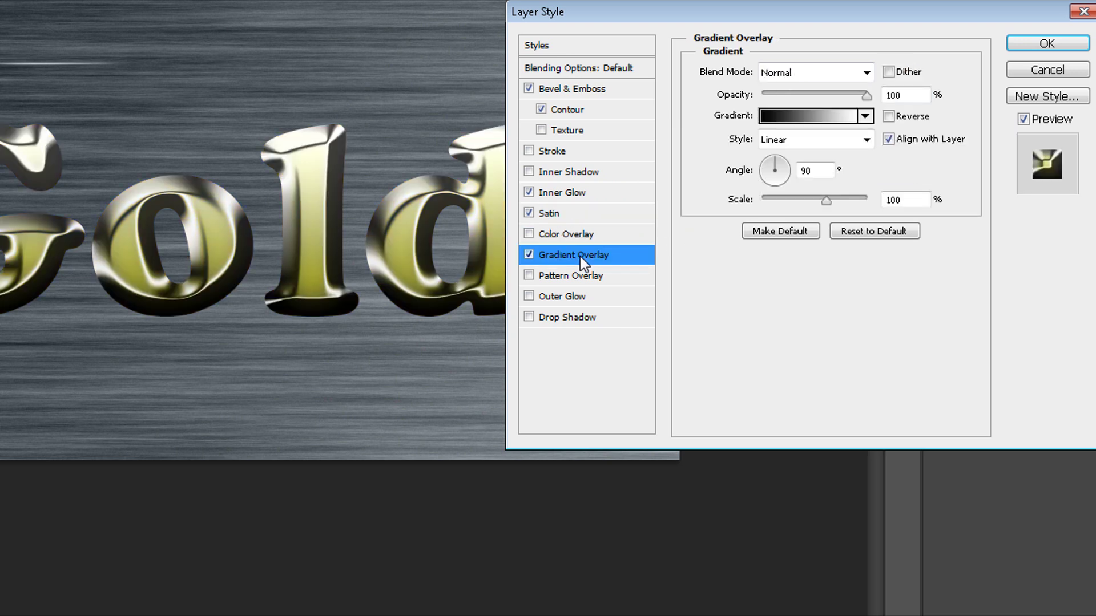
click(786, 121)
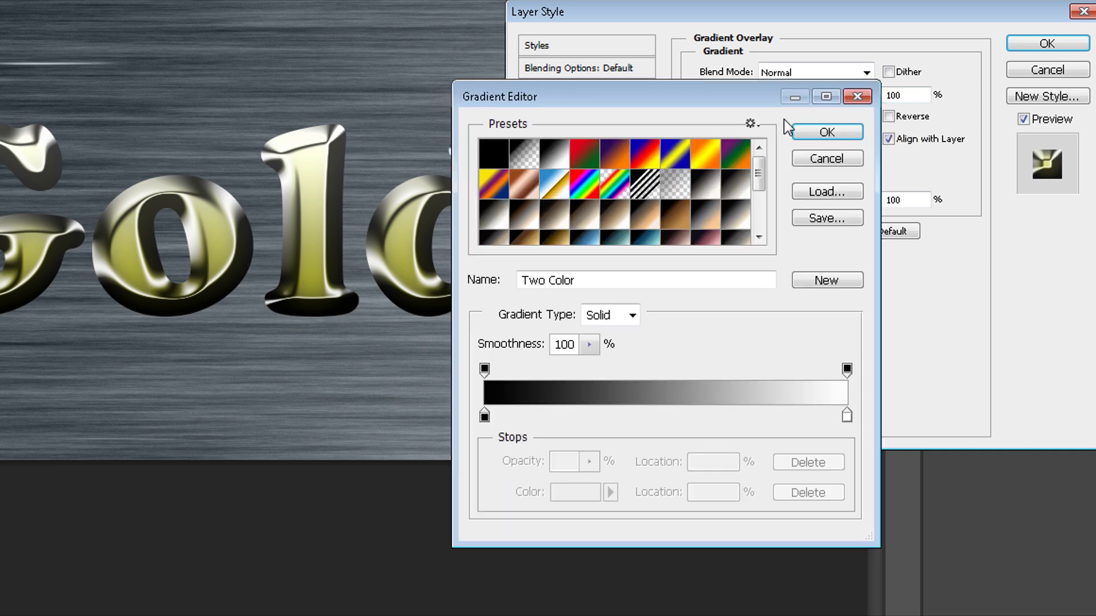
click(708, 164)
click(484, 416)
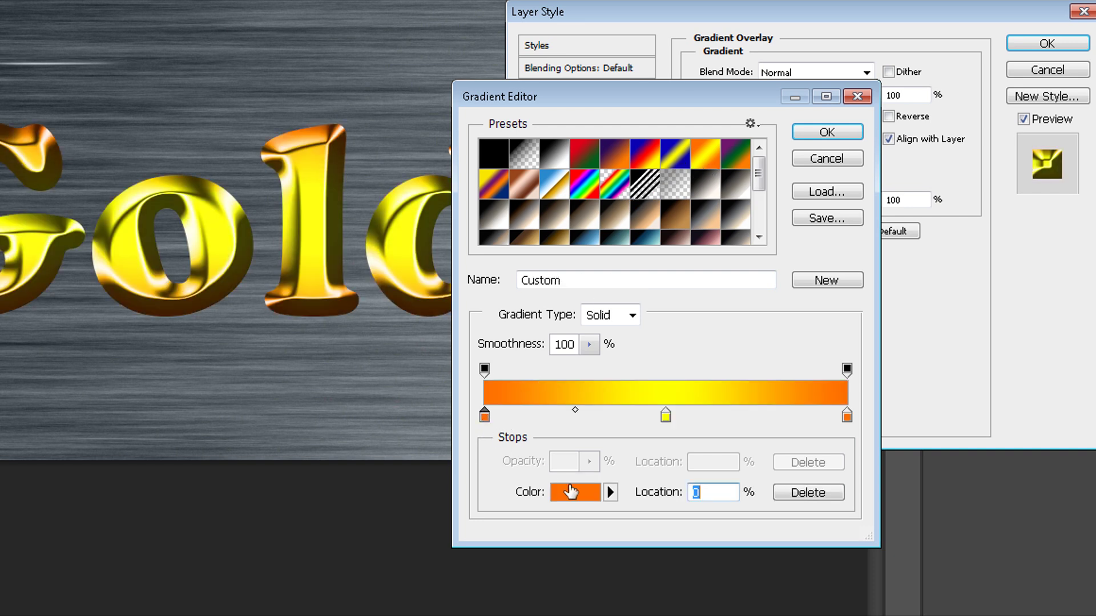
click(573, 492)
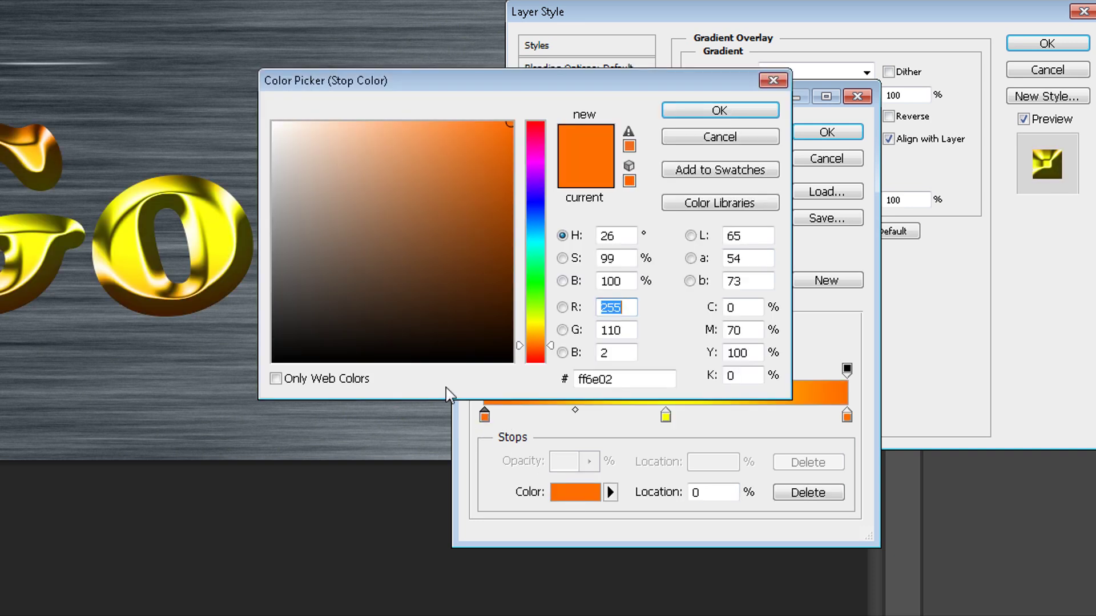
click(543, 326)
drag(482, 274, 535, 287)
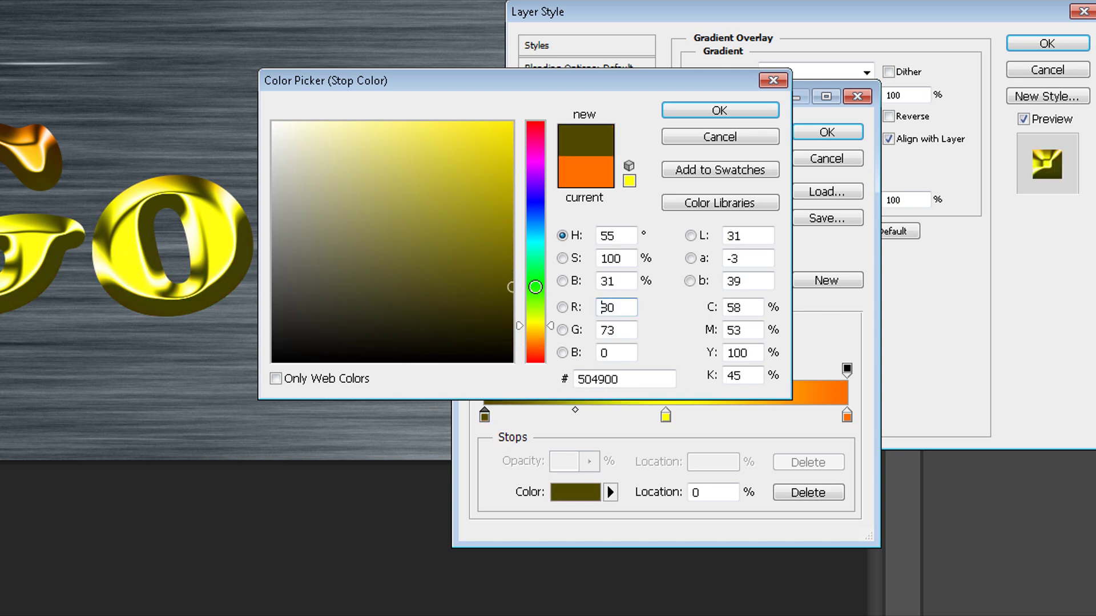
click(371, 215)
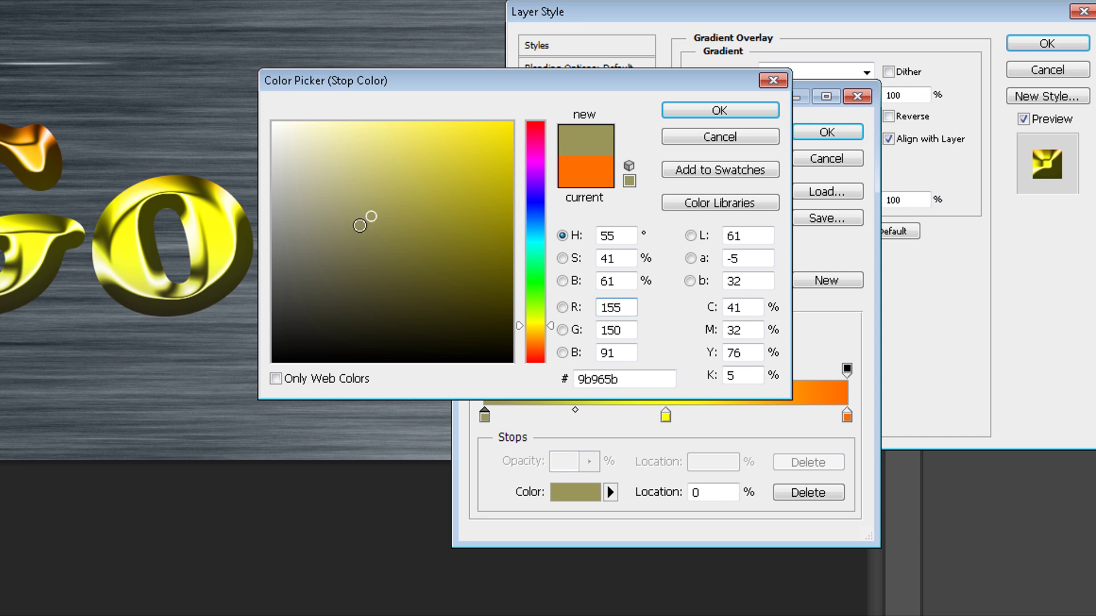
click(336, 222)
drag(334, 227, 361, 258)
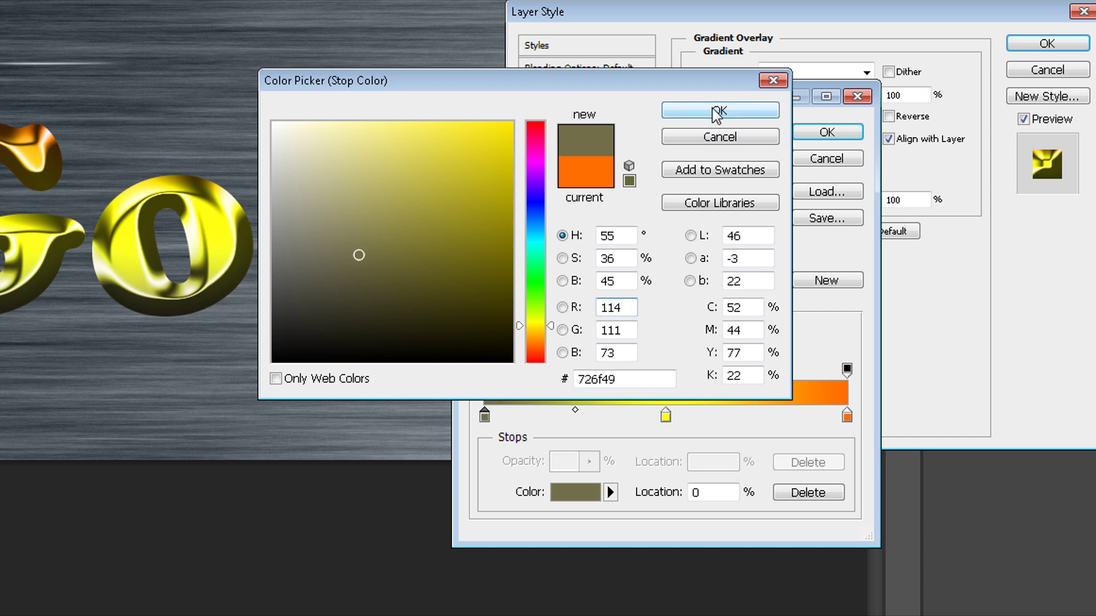
click(717, 111)
Step: Set the gradient's right colour stop to a dark muted olive
click(845, 417)
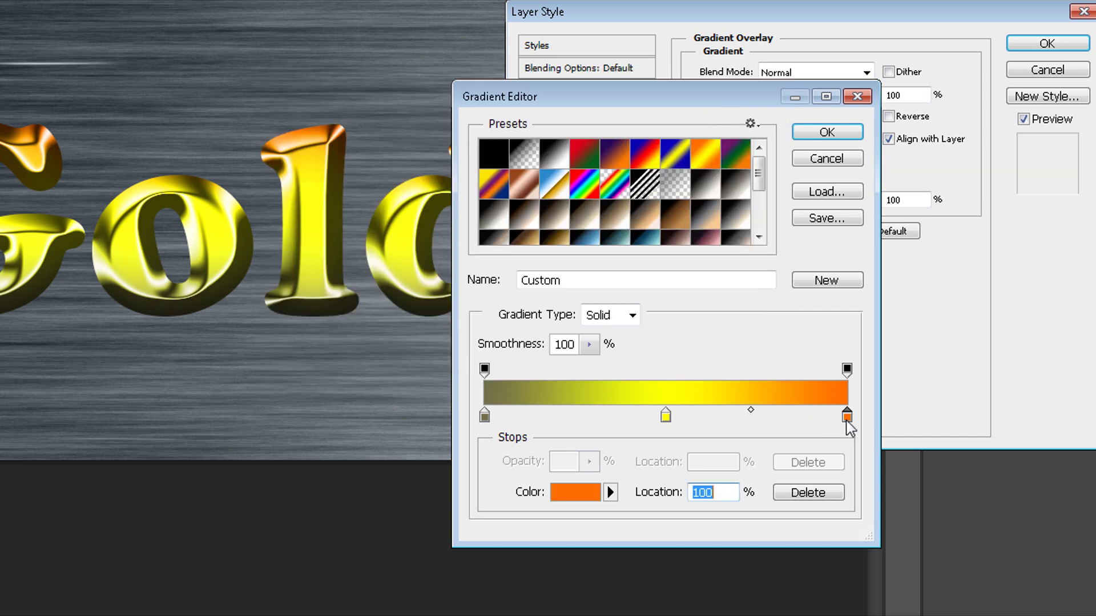
click(572, 493)
drag(541, 318, 541, 322)
click(364, 231)
drag(364, 232, 350, 245)
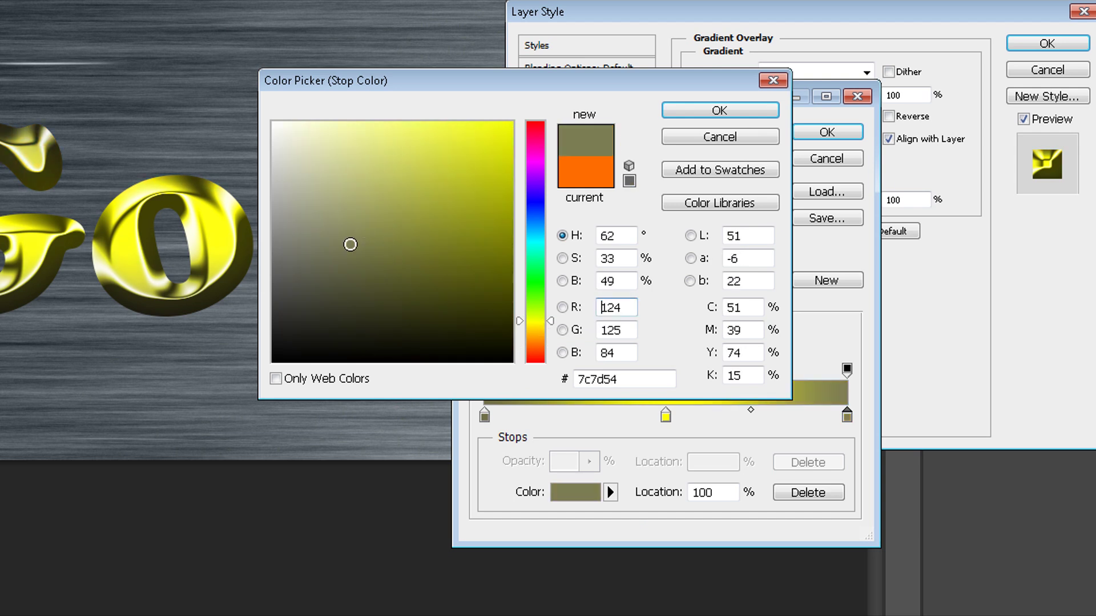
click(672, 108)
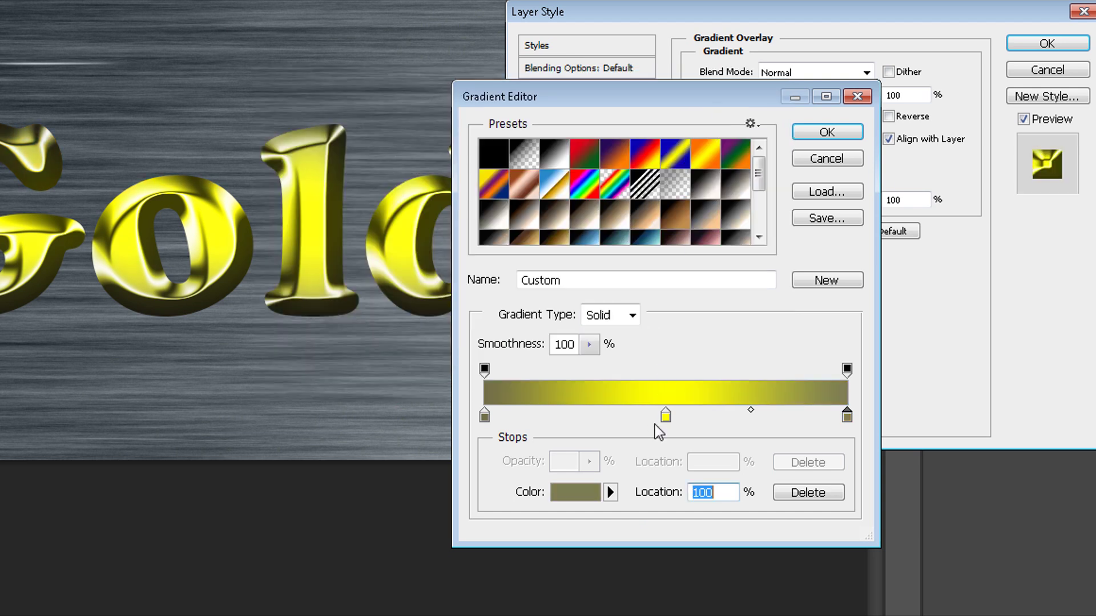
Step: Make the middle stop pale beige c9b78b and confirm the edited gradient
click(665, 416)
click(565, 492)
click(540, 331)
click(540, 334)
mouse_move(509, 239)
mouse_down()
mouse_move(519, 242)
mouse_move(511, 232)
mouse_up()
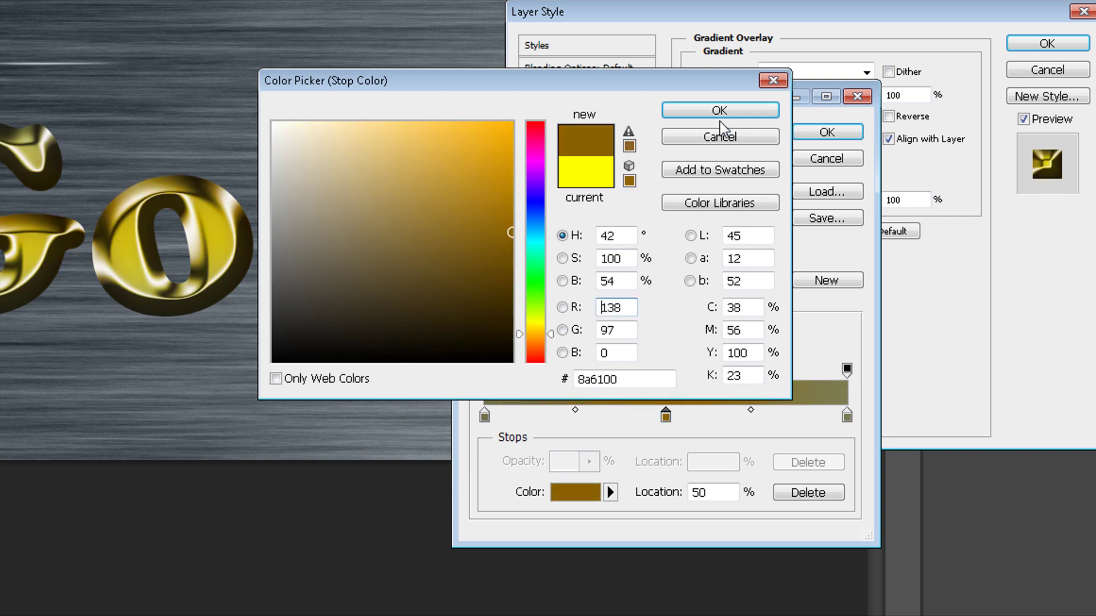
click(722, 117)
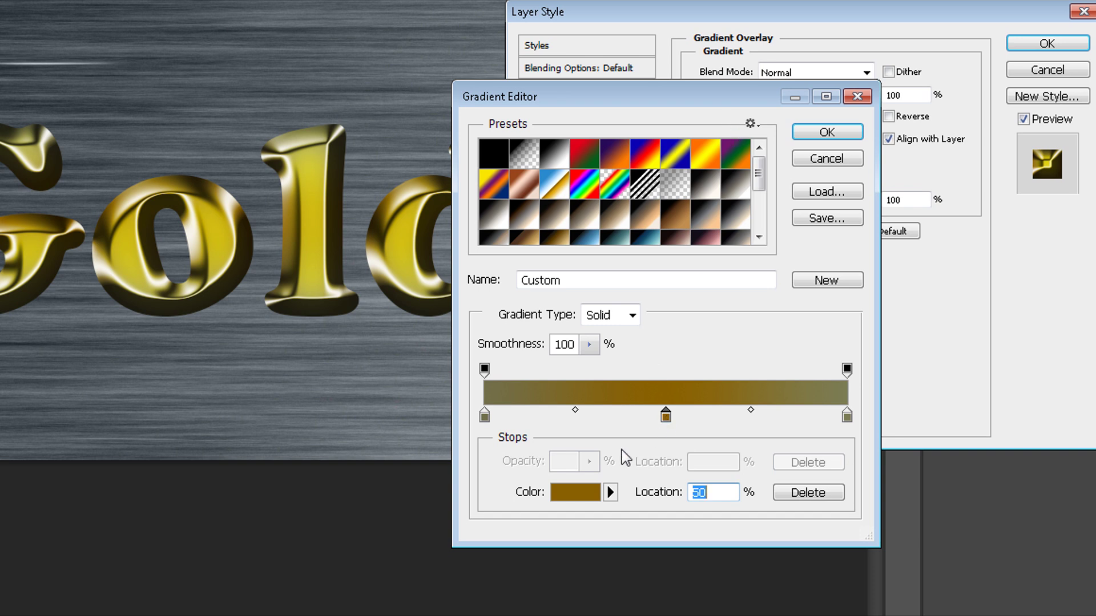
click(575, 493)
click(341, 182)
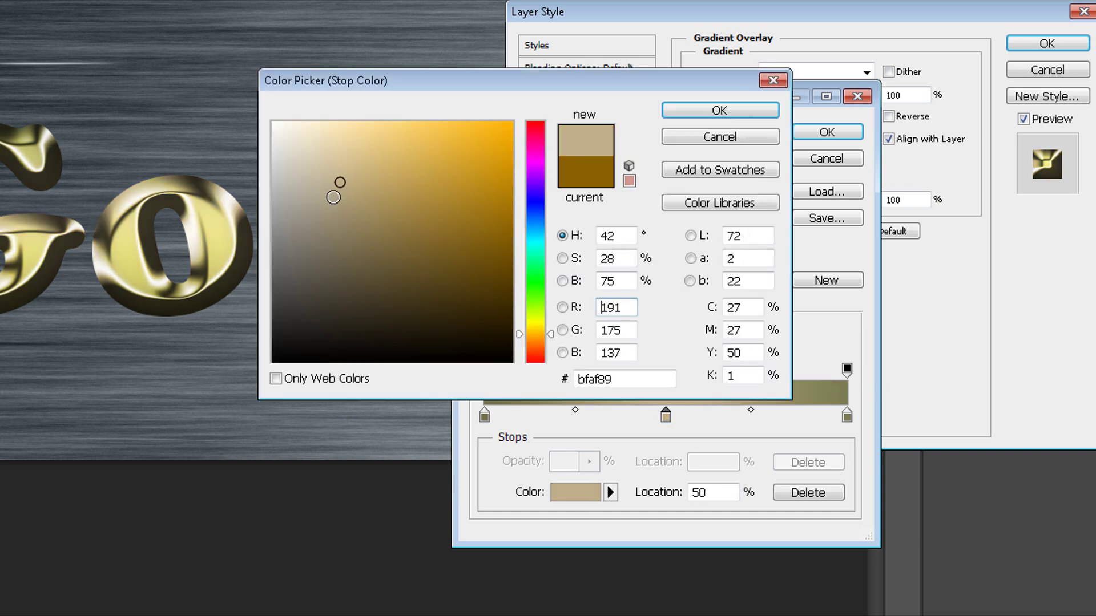
click(347, 173)
click(346, 177)
click(704, 114)
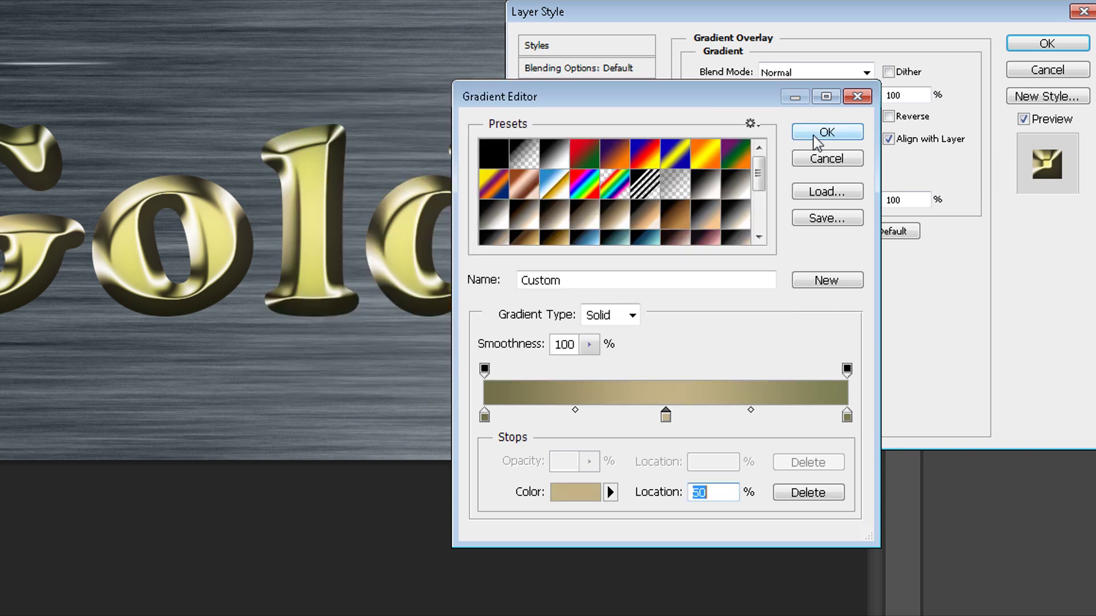
click(817, 134)
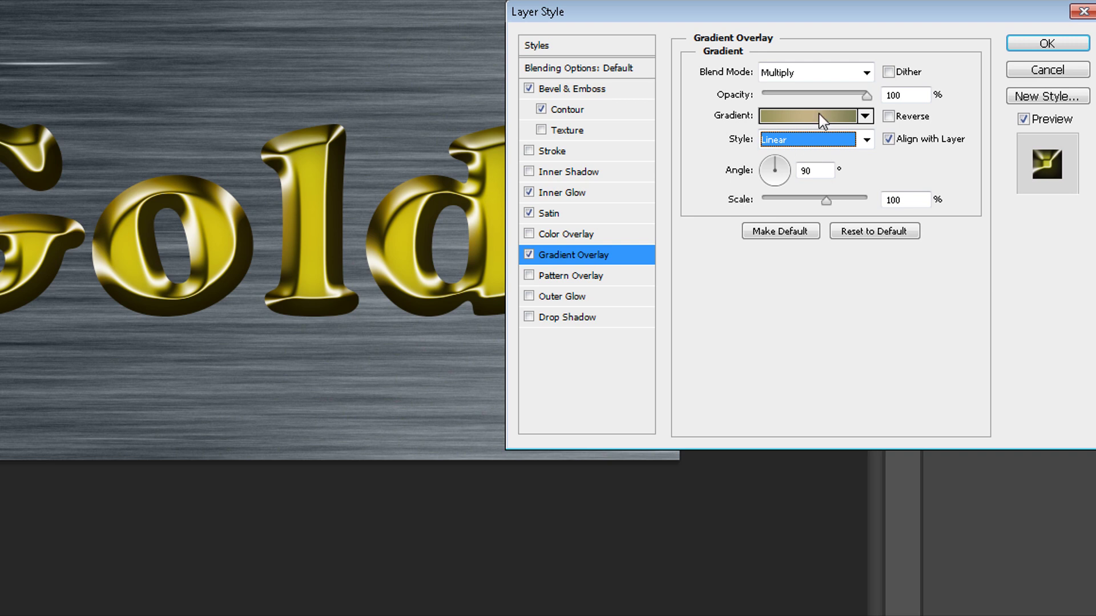
Step: Blend the gradient overlay in Screen mode at 25% opacity
click(834, 74)
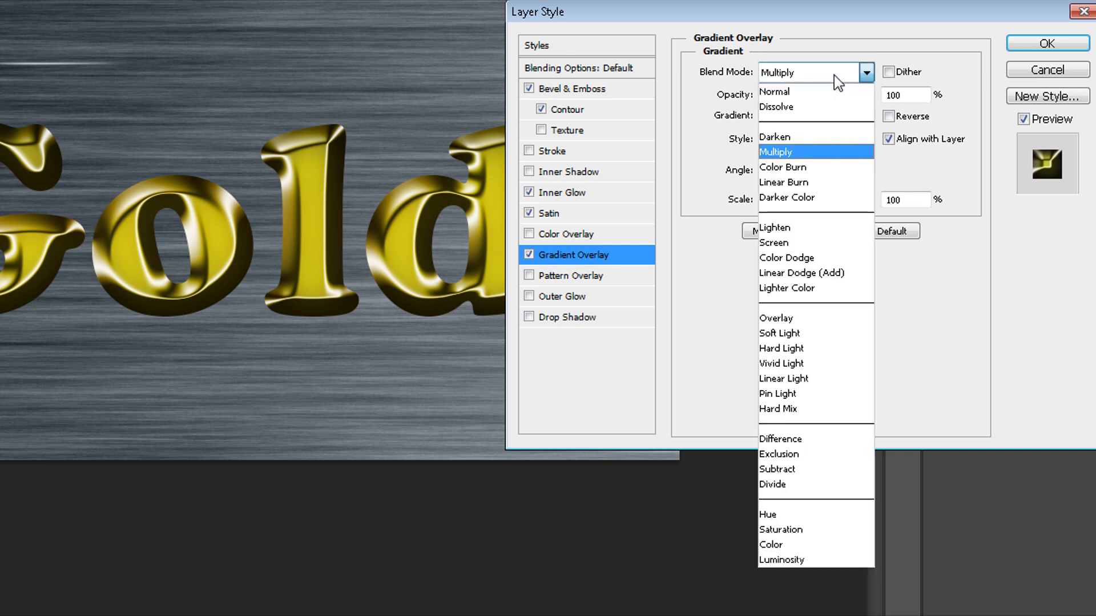
click(815, 244)
key(Tab)
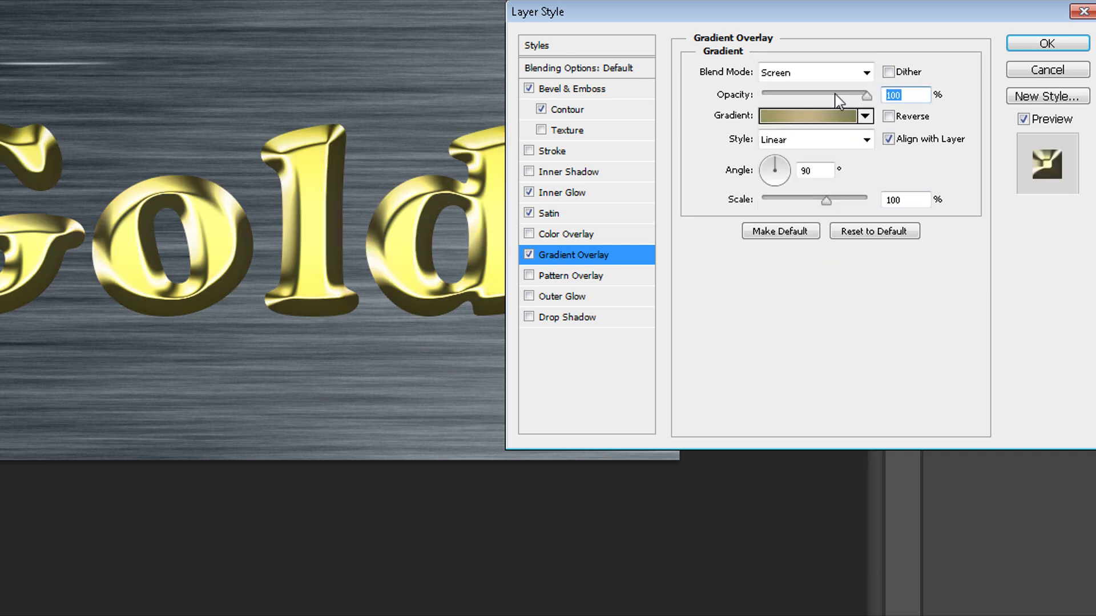
text(30)
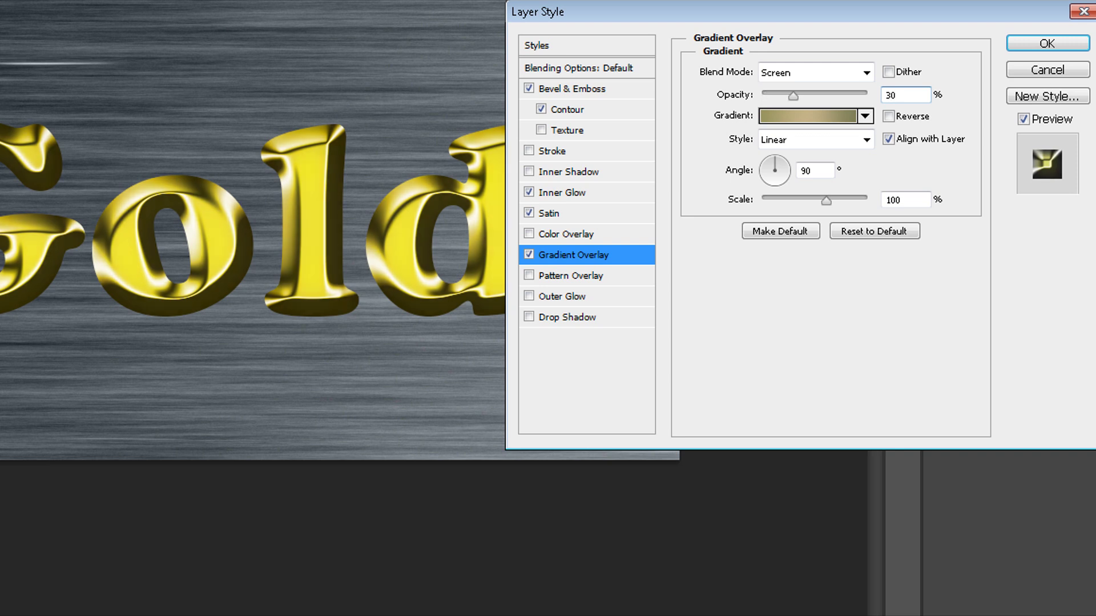
key(BackSpace)
key(BackSpace)
text(25)
Step: Switch the gradient overlay to Reflected style and enable Pattern Overlay
click(528, 255)
click(529, 255)
click(801, 142)
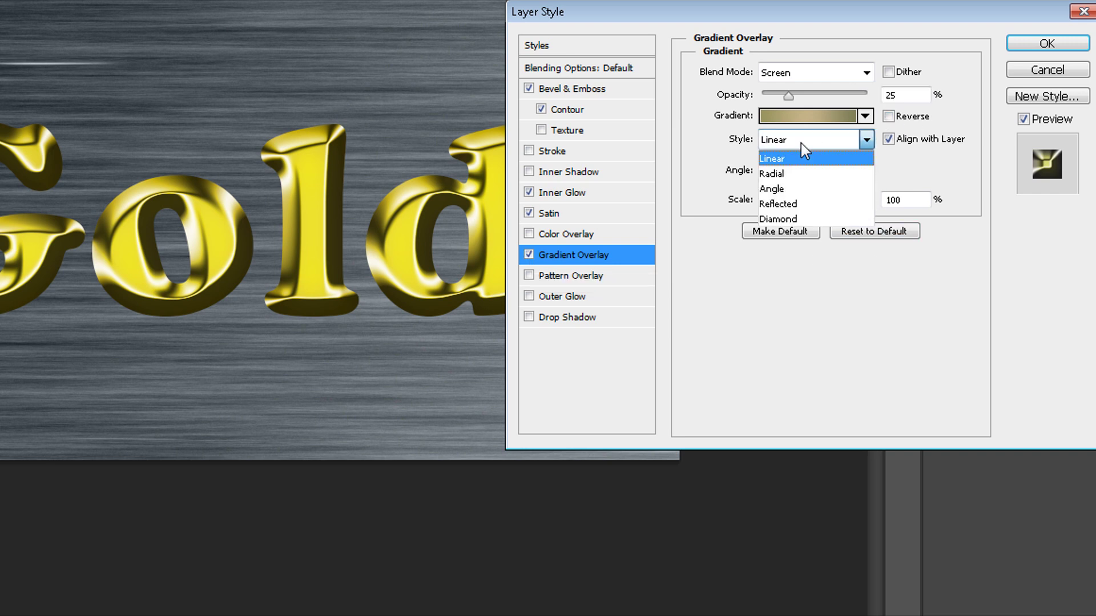
click(796, 203)
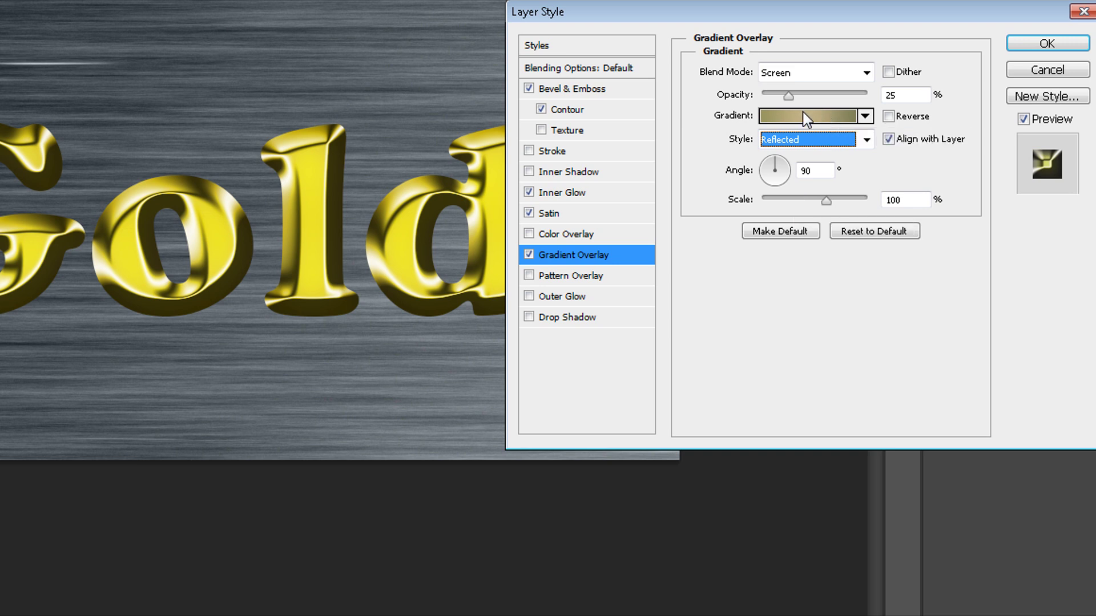
click(569, 282)
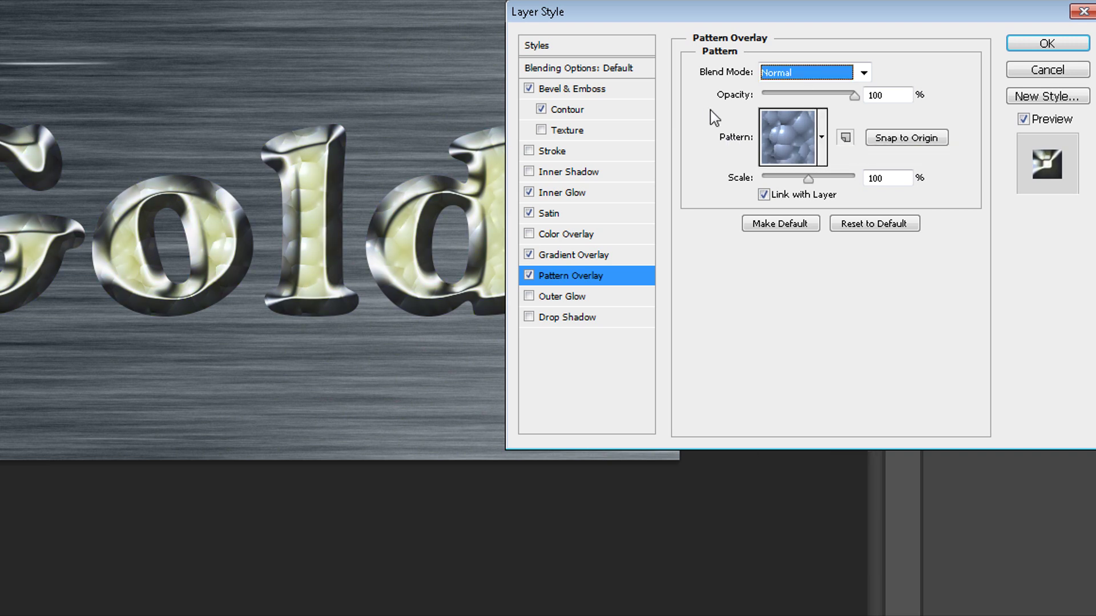
Step: Set the pattern overlay to Overlay mode with the dark 4-by-4 checker pattern
click(828, 73)
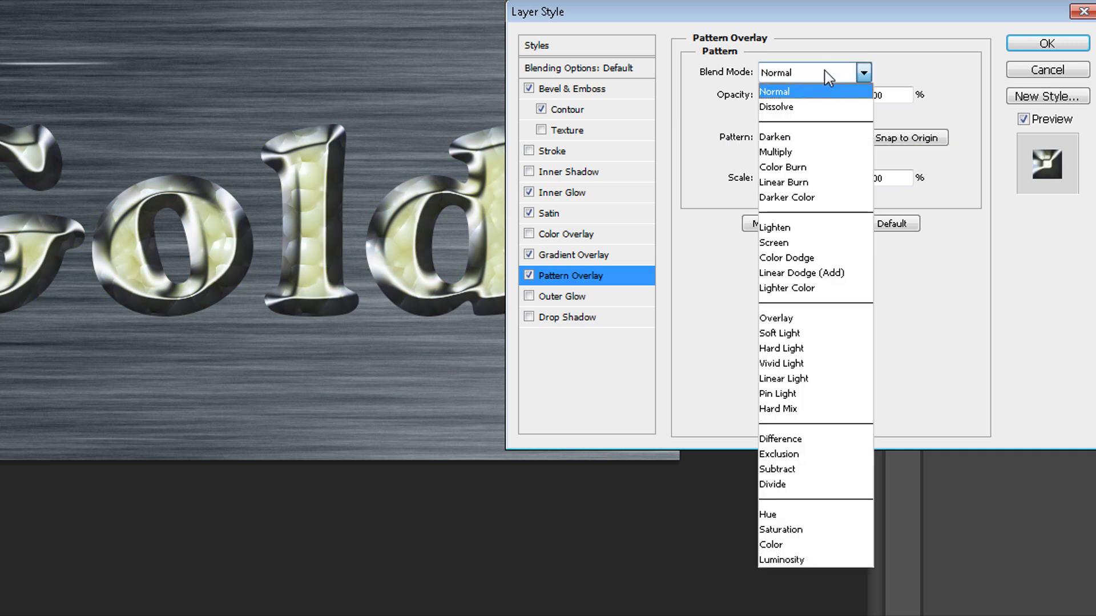
click(800, 319)
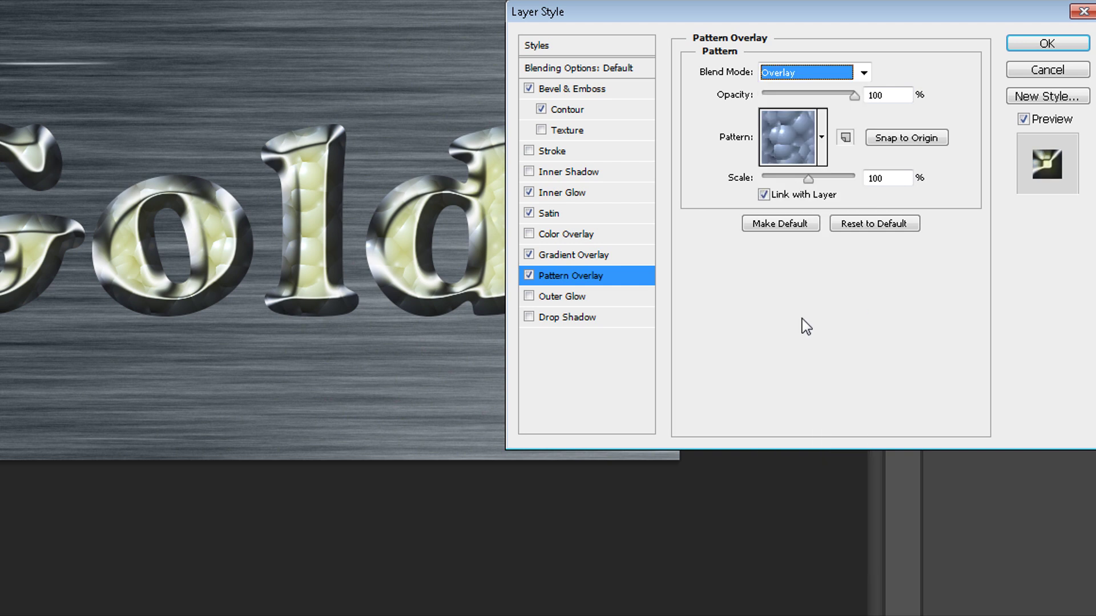
click(822, 137)
click(851, 195)
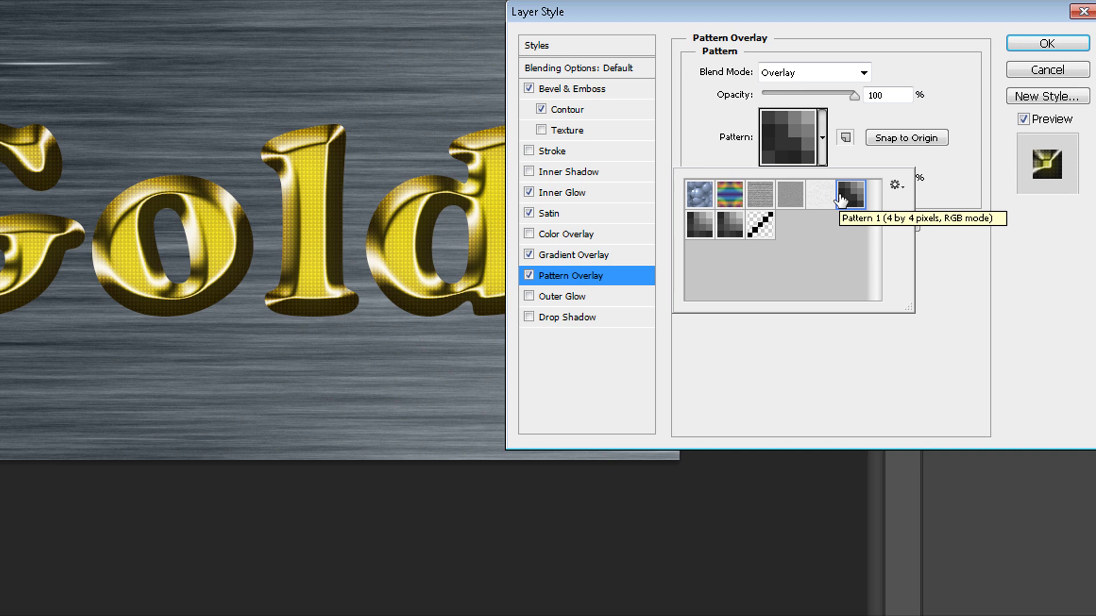
double_click(841, 200)
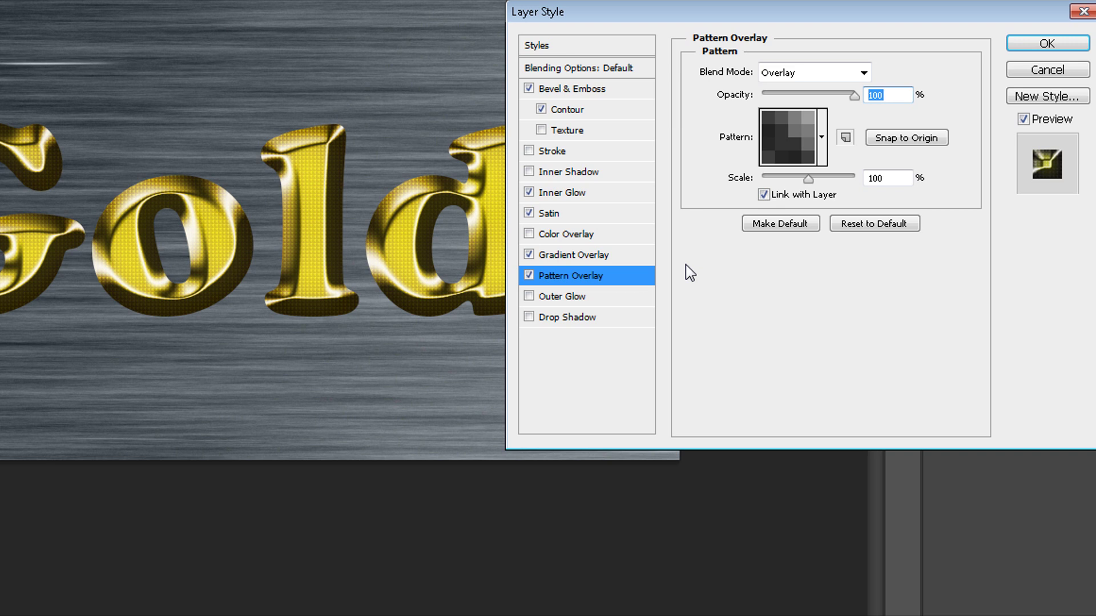
Step: Compare other patterns, keep the dark 4-by-4 checker, and enable Drop Shadow
click(825, 135)
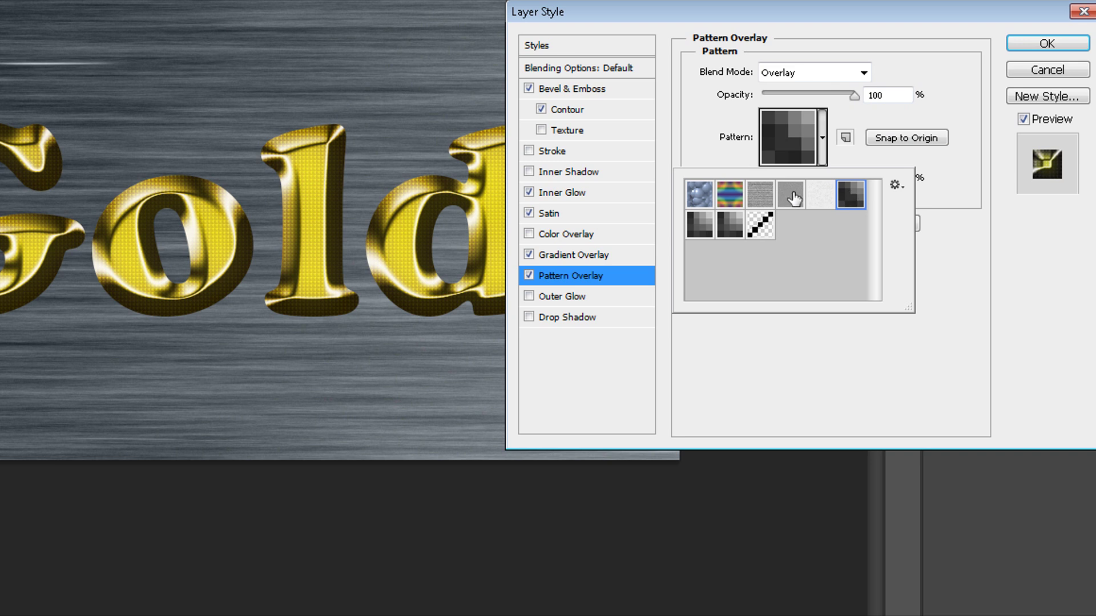
click(793, 197)
click(775, 201)
click(790, 195)
click(823, 142)
click(824, 142)
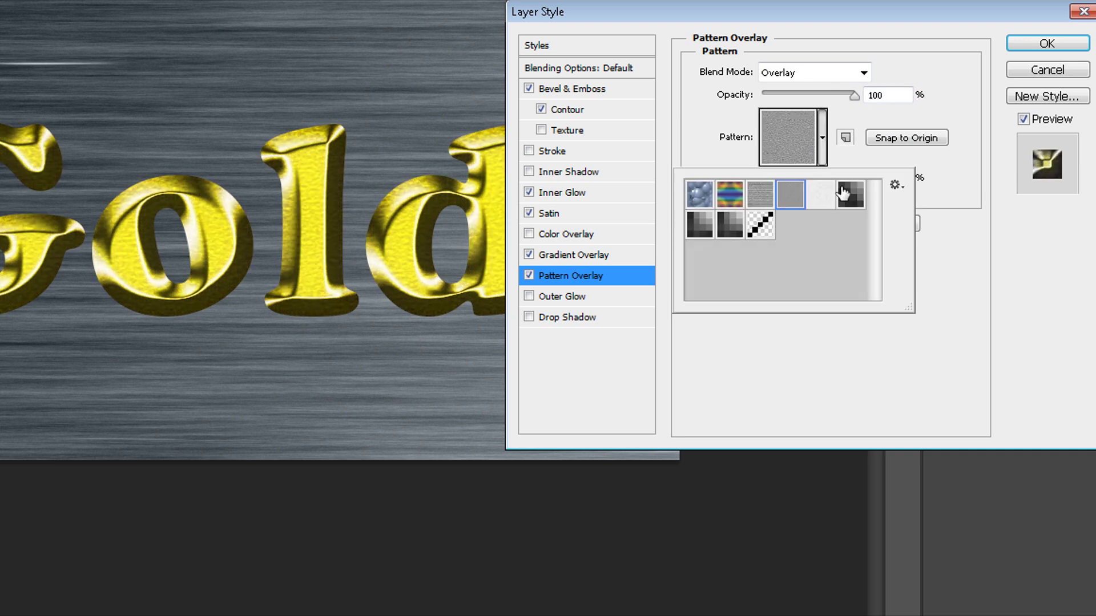
click(843, 194)
click(700, 194)
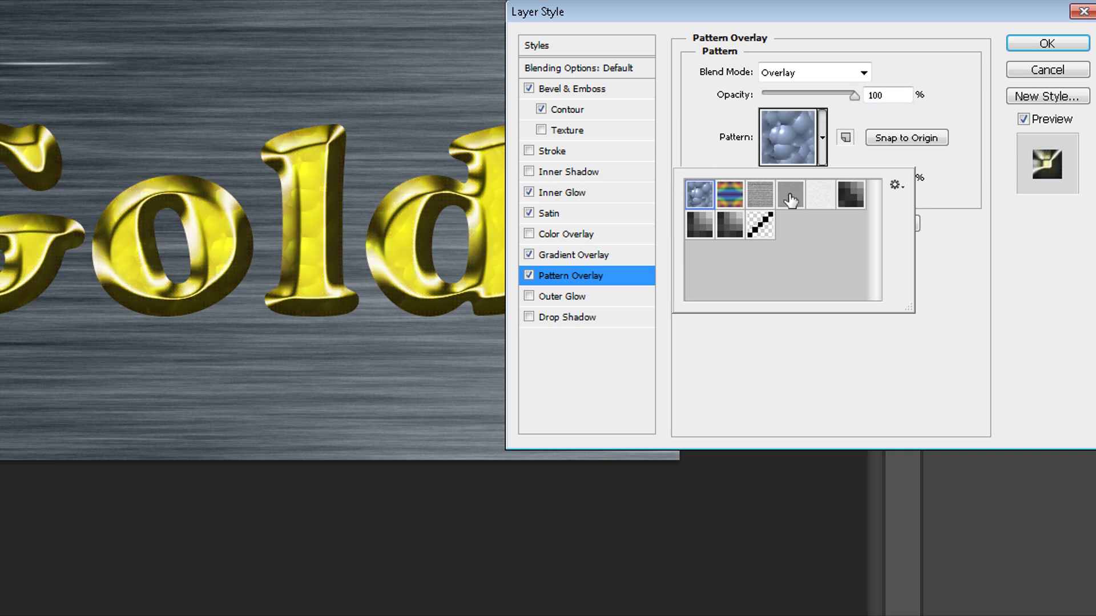
click(791, 197)
double_click(851, 196)
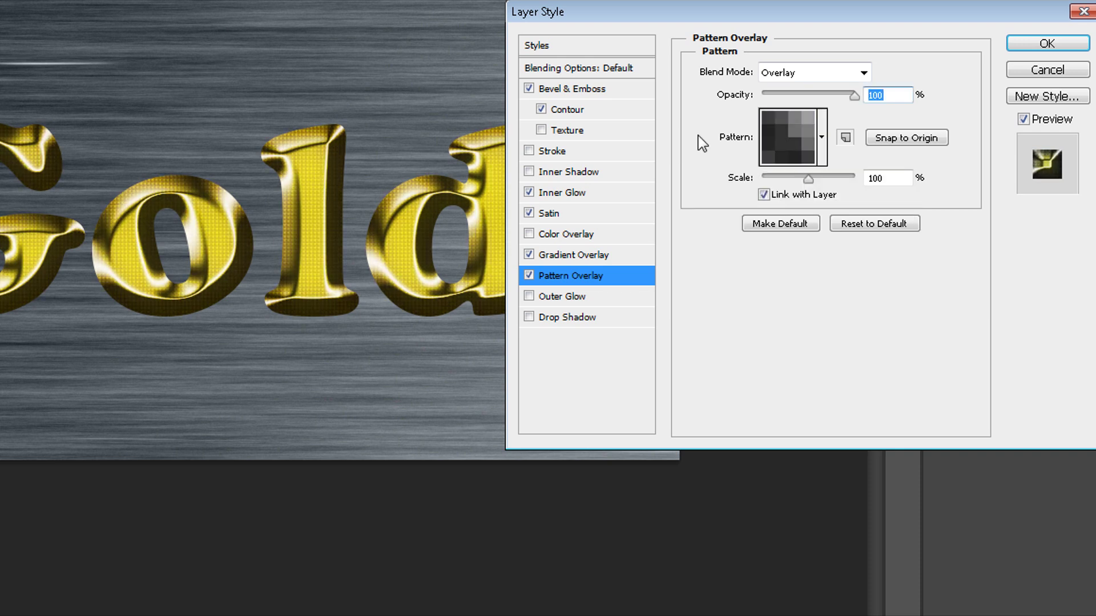
click(822, 138)
click(690, 229)
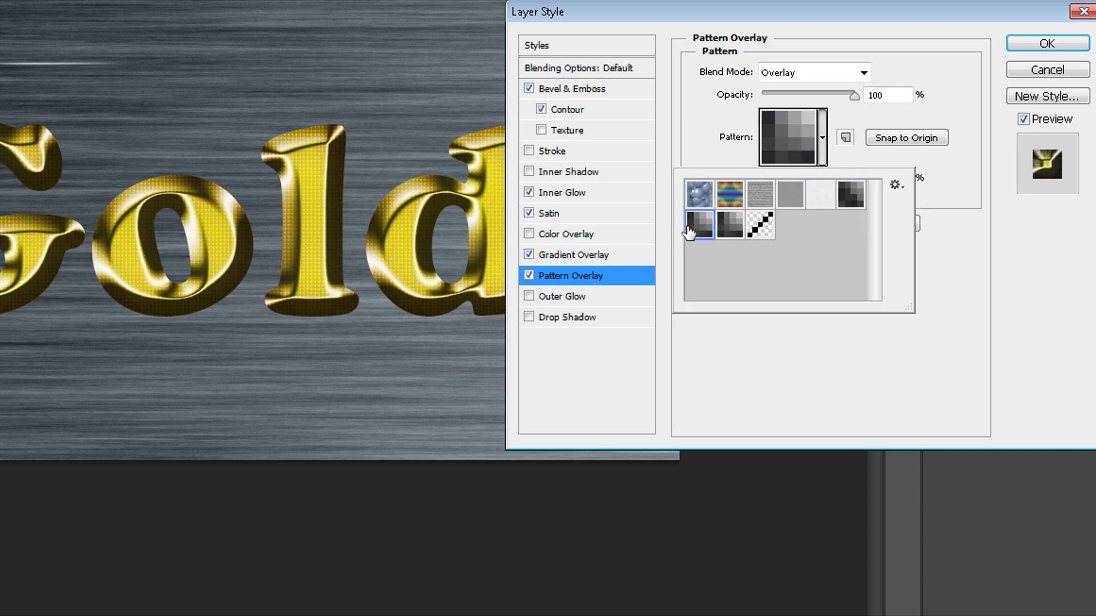
click(849, 194)
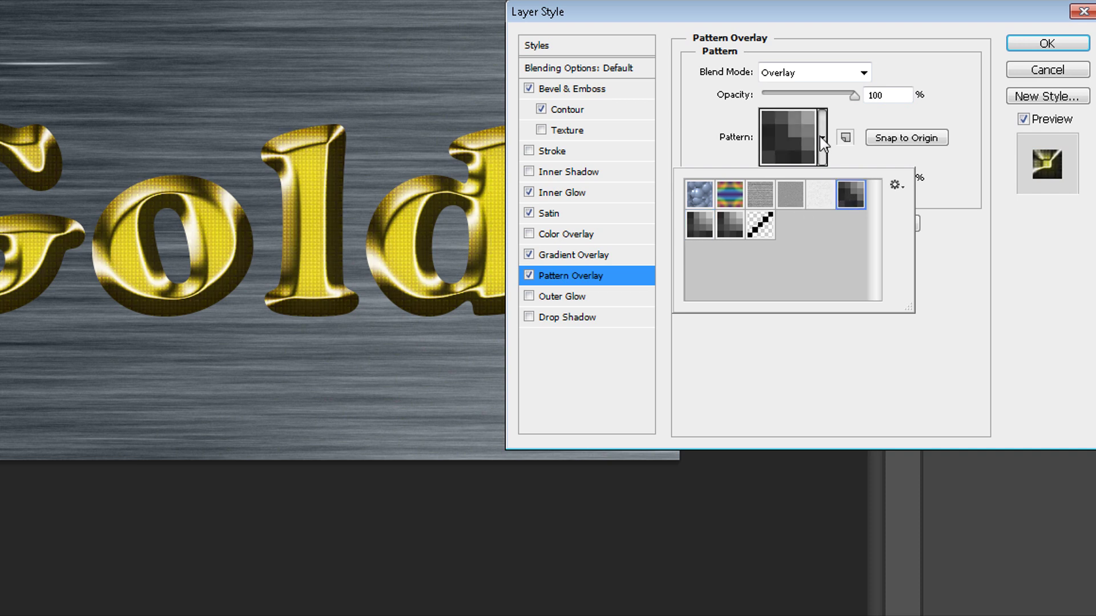
key(Return)
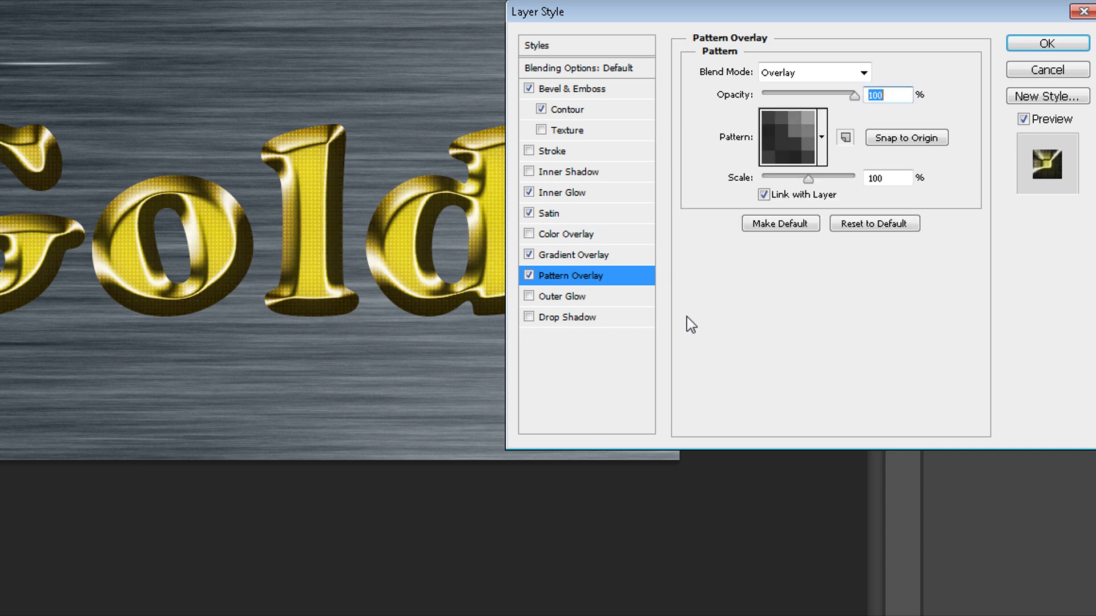
click(574, 317)
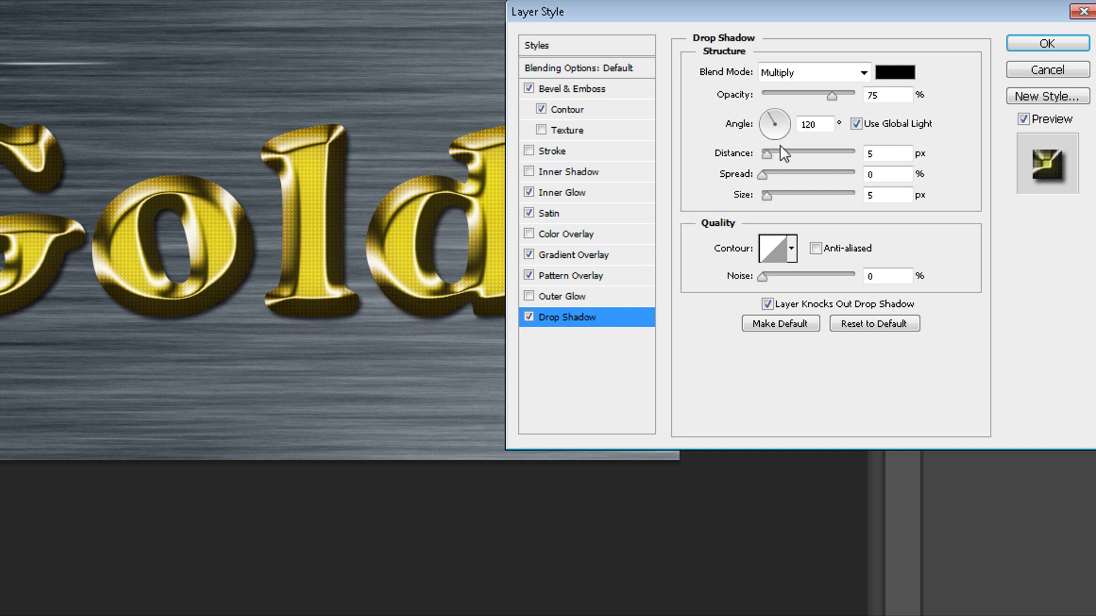
Step: Give the drop shadow 40 px distance and 30% spread
double_click(872, 153)
text(30)
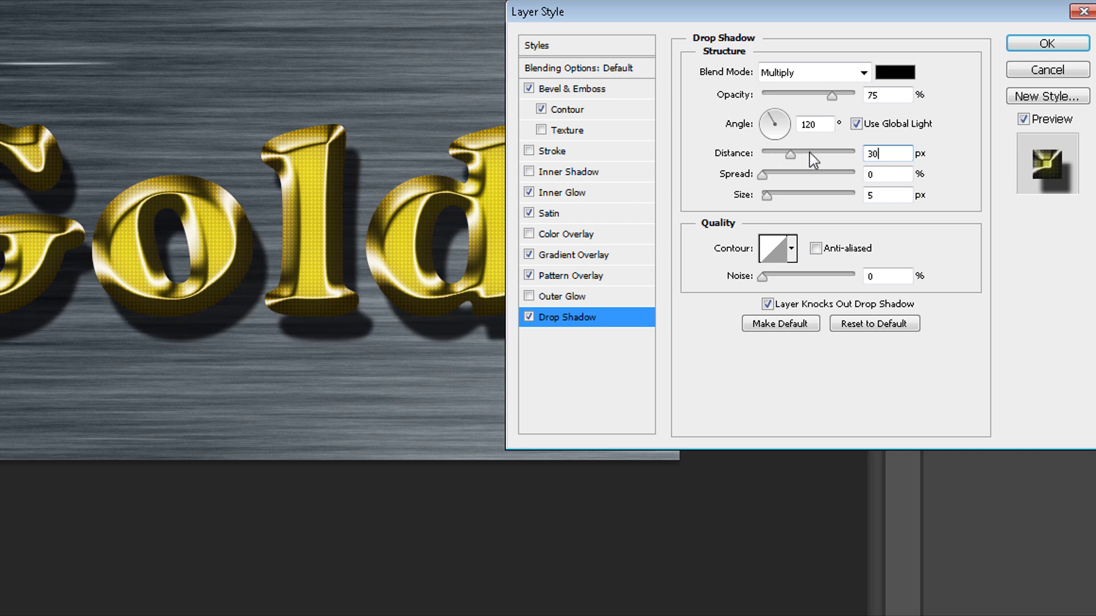
double_click(880, 154)
text(40)
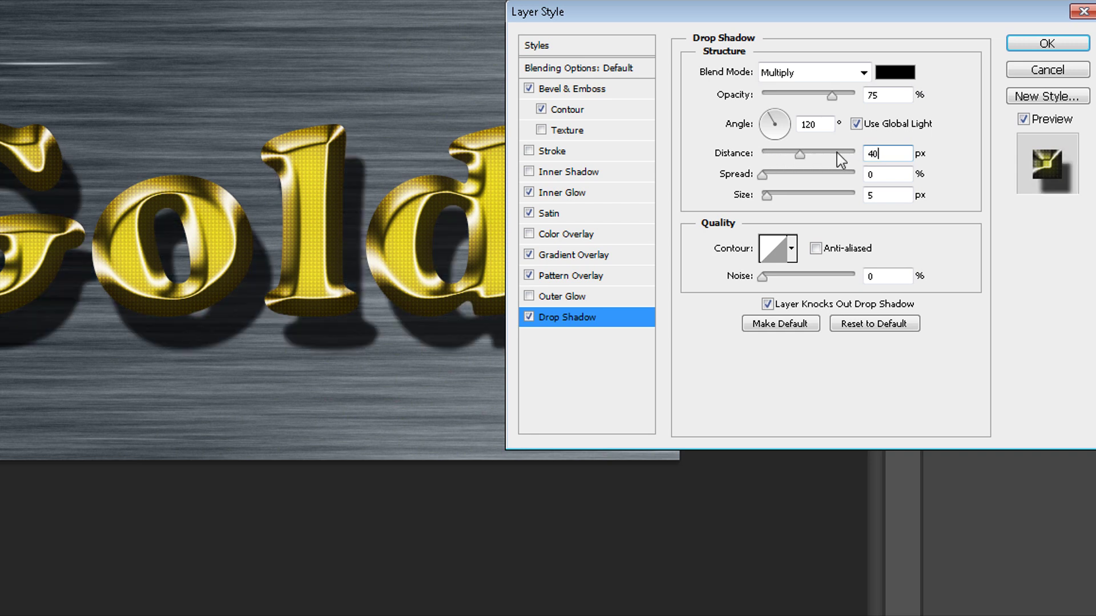
double_click(869, 174)
text(10)
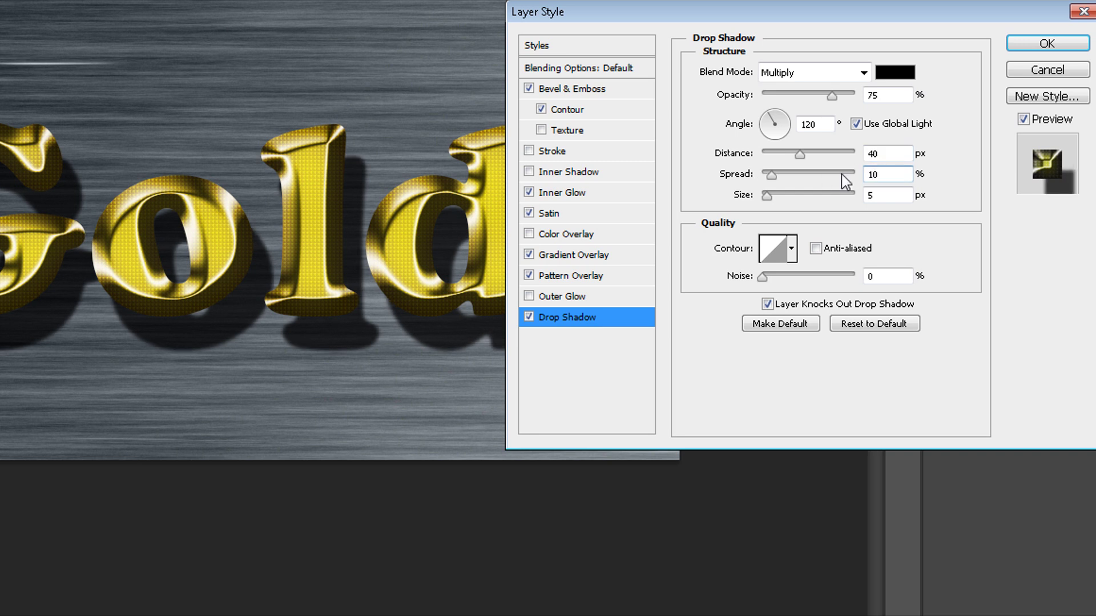
double_click(878, 174)
text(30)
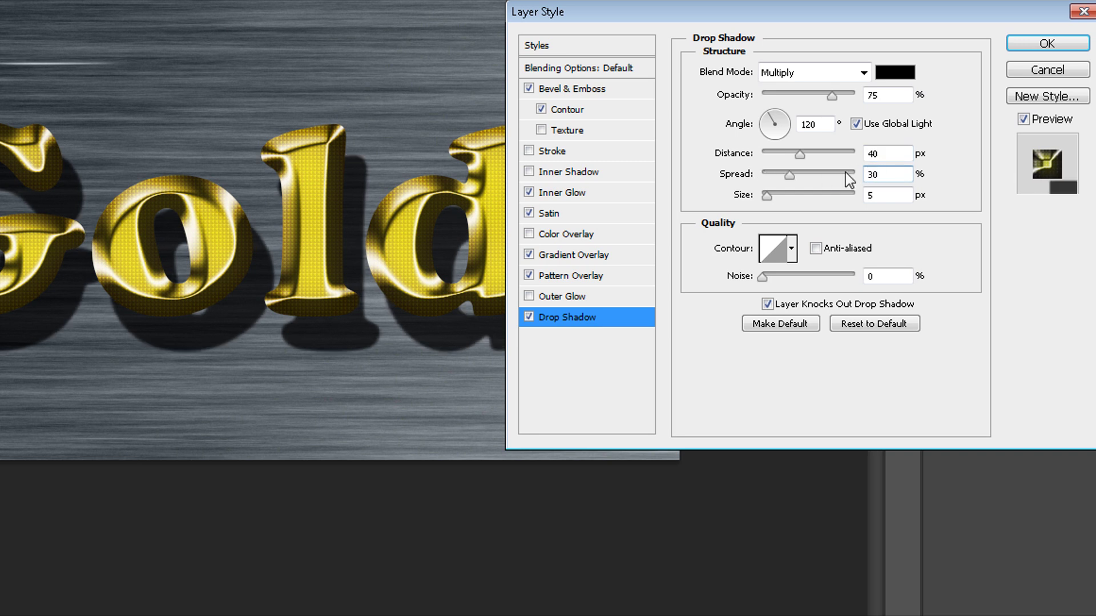
Step: Set the drop shadow size to 25 px and its angle to about 137°
drag(783, 194, 776, 196)
text(25)
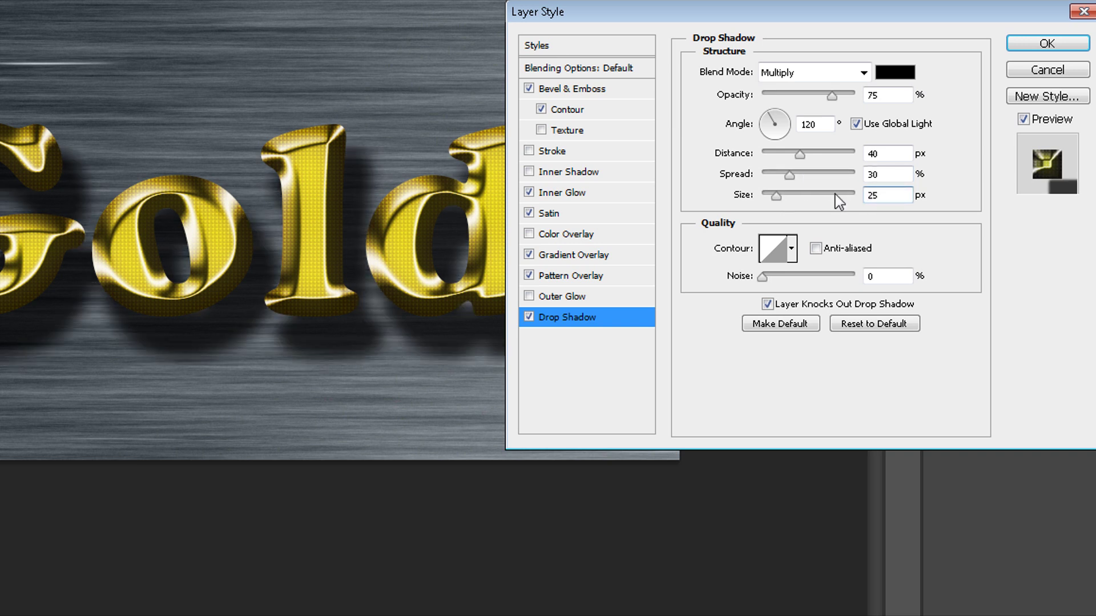
click(766, 120)
drag(768, 121, 768, 123)
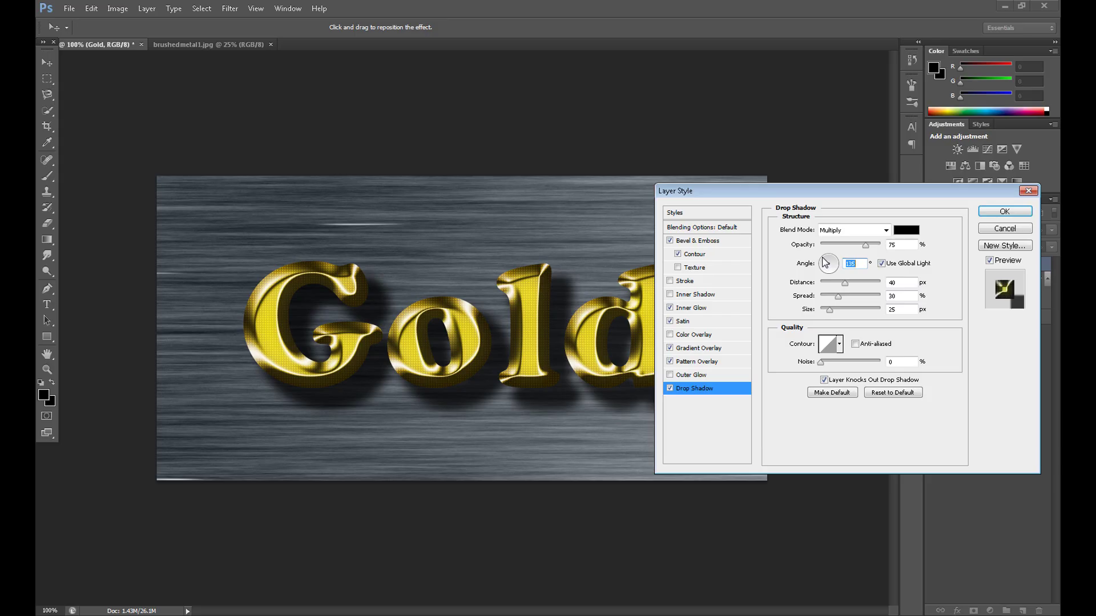
Step: Apply the six layer effects to the Gold text with OK
click(1003, 212)
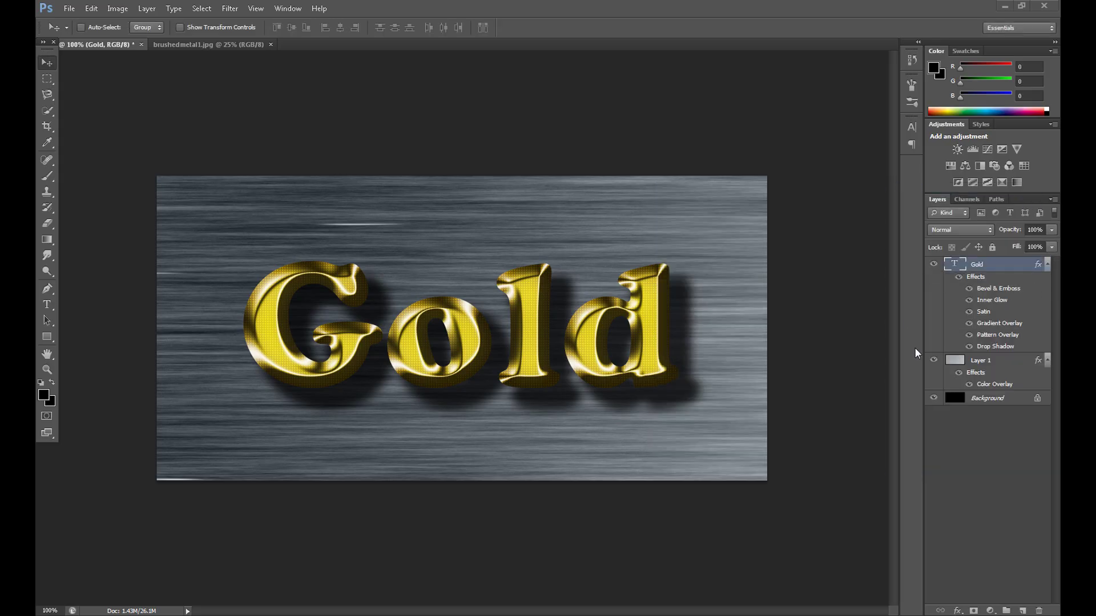